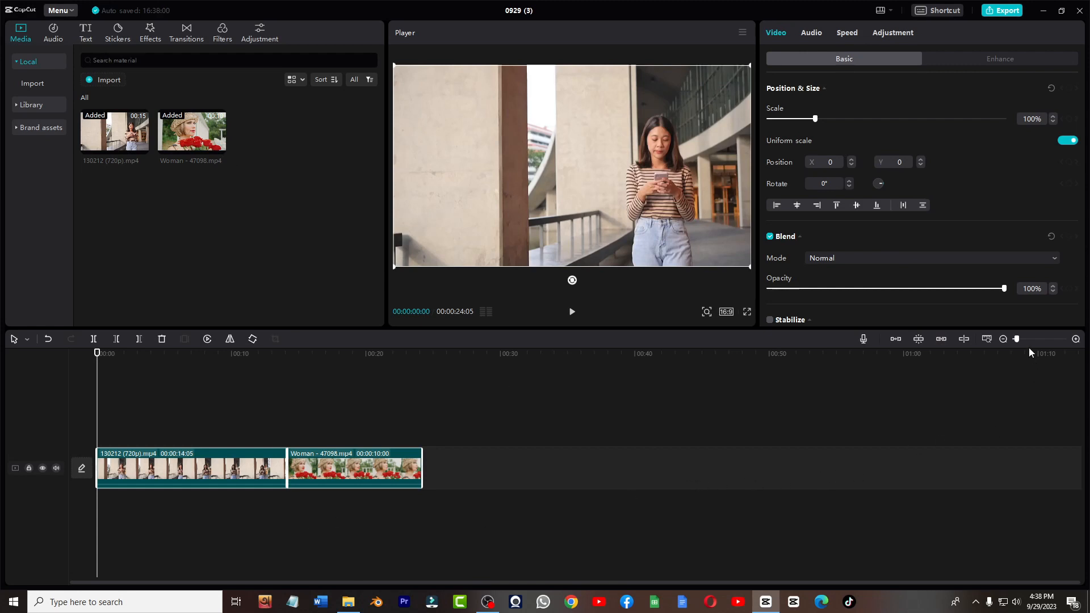
- Change the project's aspect ratio to 9:16
left_click_drag(1016, 339, 1020, 345)
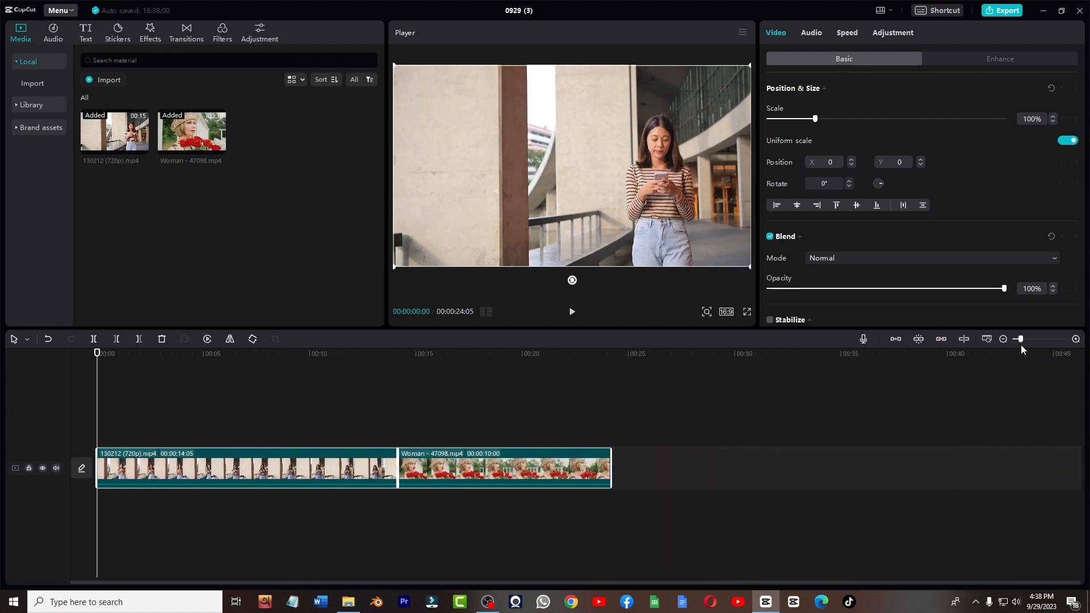
left_click(726, 312)
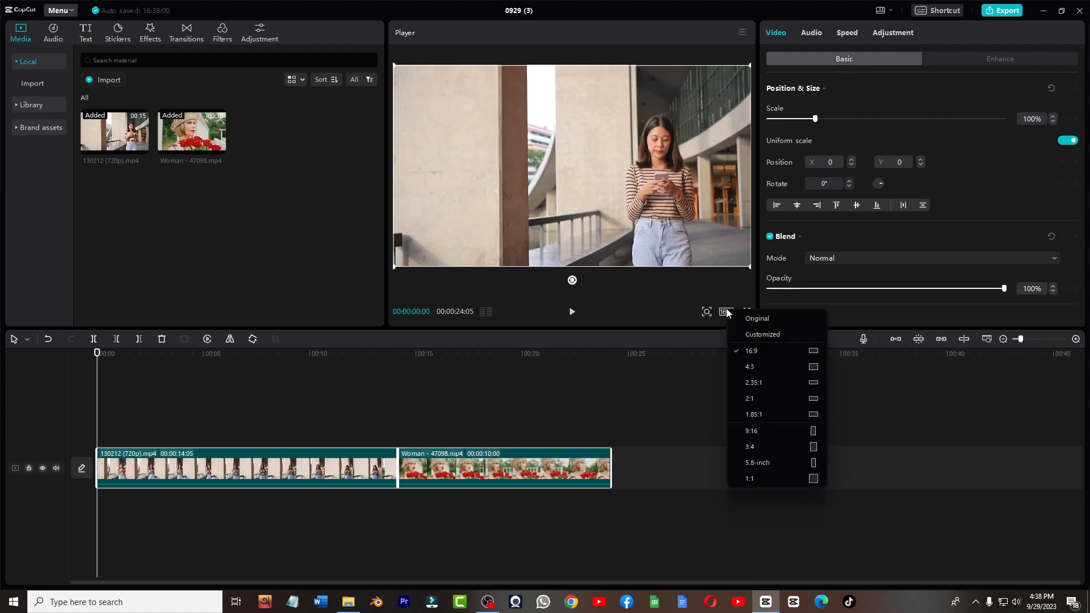
left_click(746, 431)
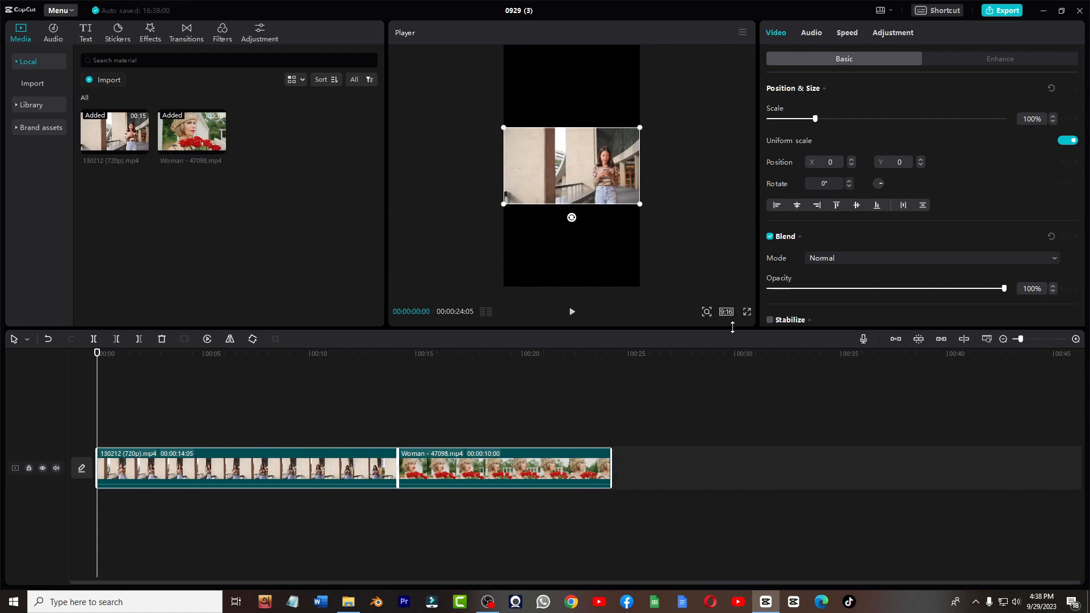
- Switch the aspect ratio to 1:1 and then back to 16:9
left_click(726, 311)
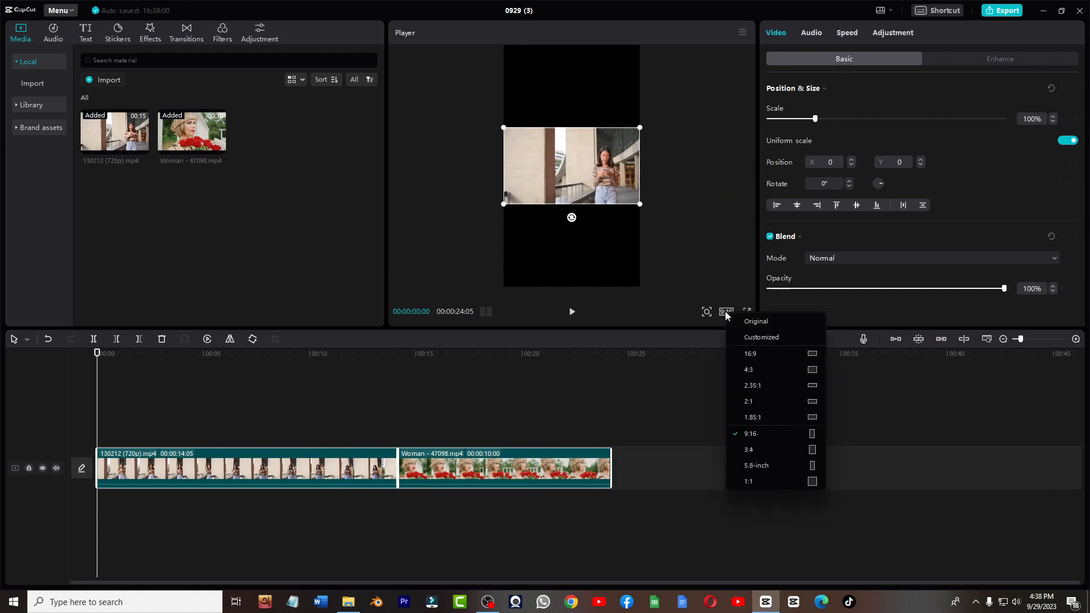
left_click(788, 478)
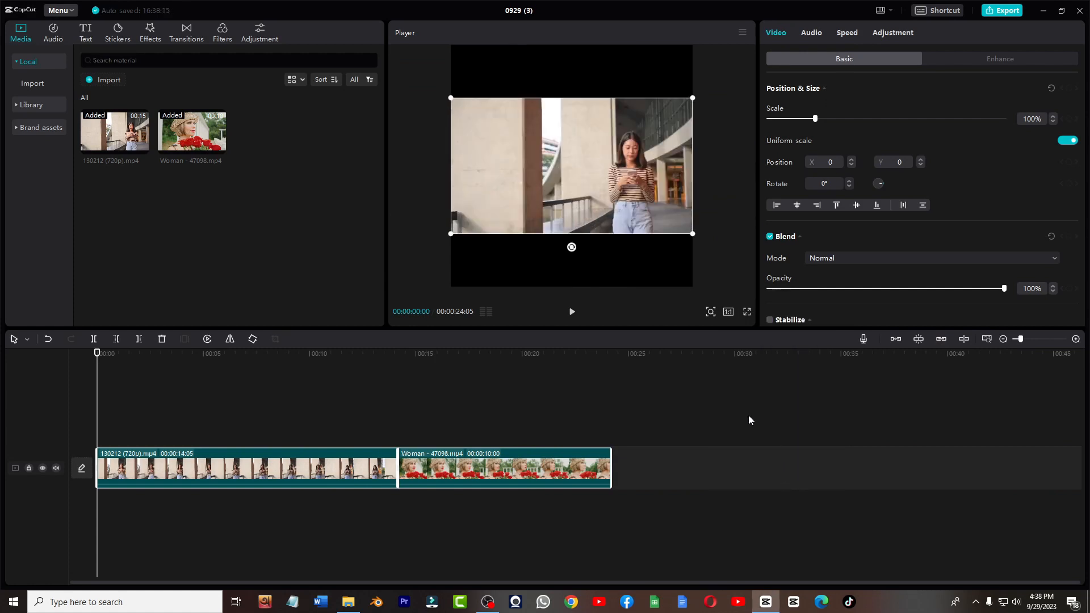
left_click(729, 312)
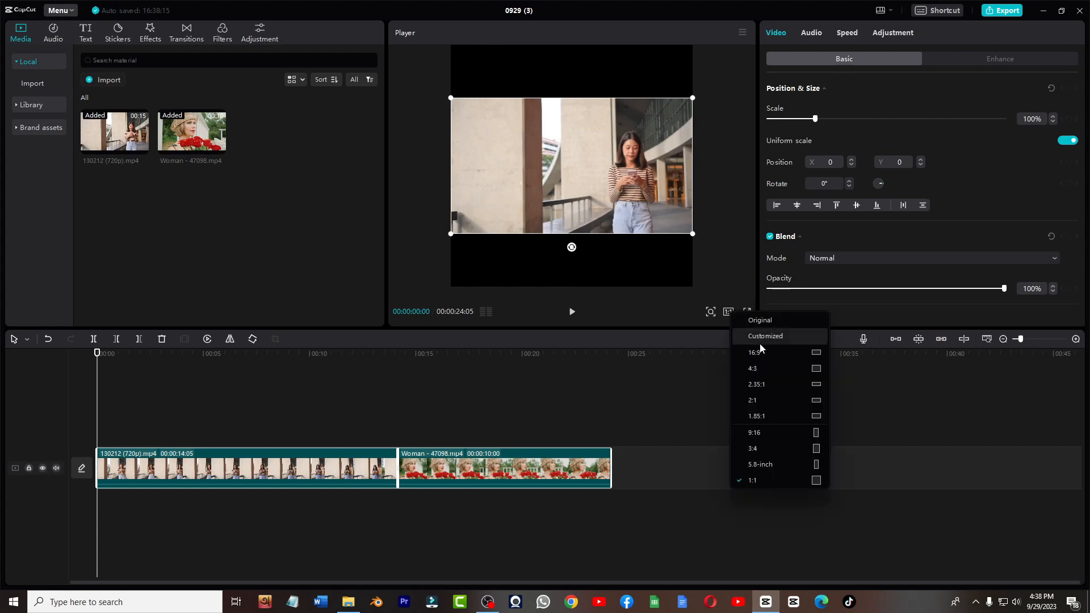
left_click(799, 348)
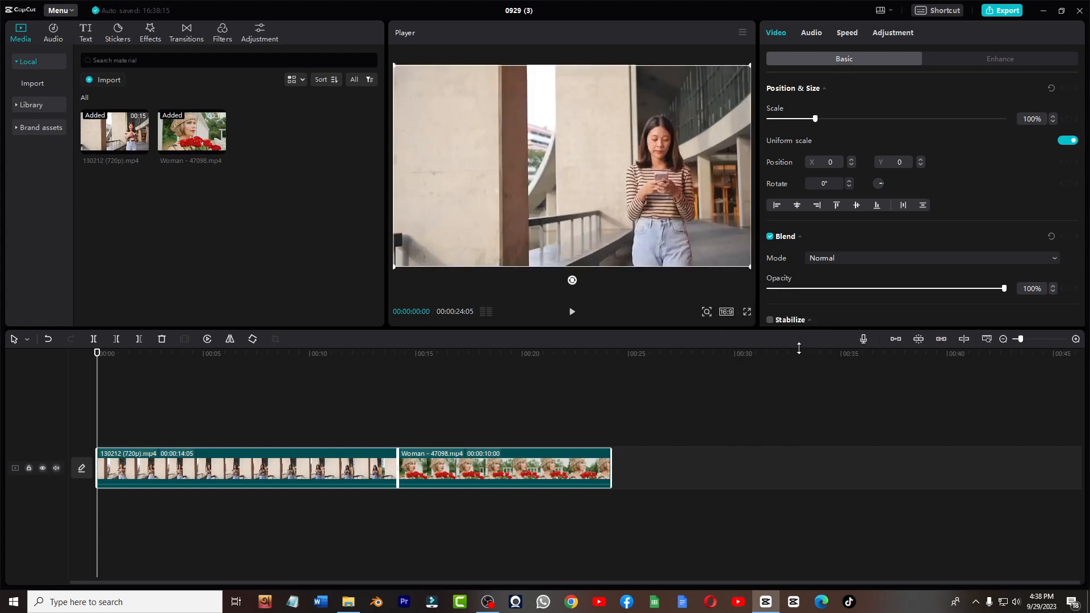
- Delete the part of the first clip before the playhead at about 3 seconds
left_click(749, 310)
left_click(695, 562)
left_click_drag(114, 358, 149, 454)
left_click(149, 457)
left_click(117, 339)
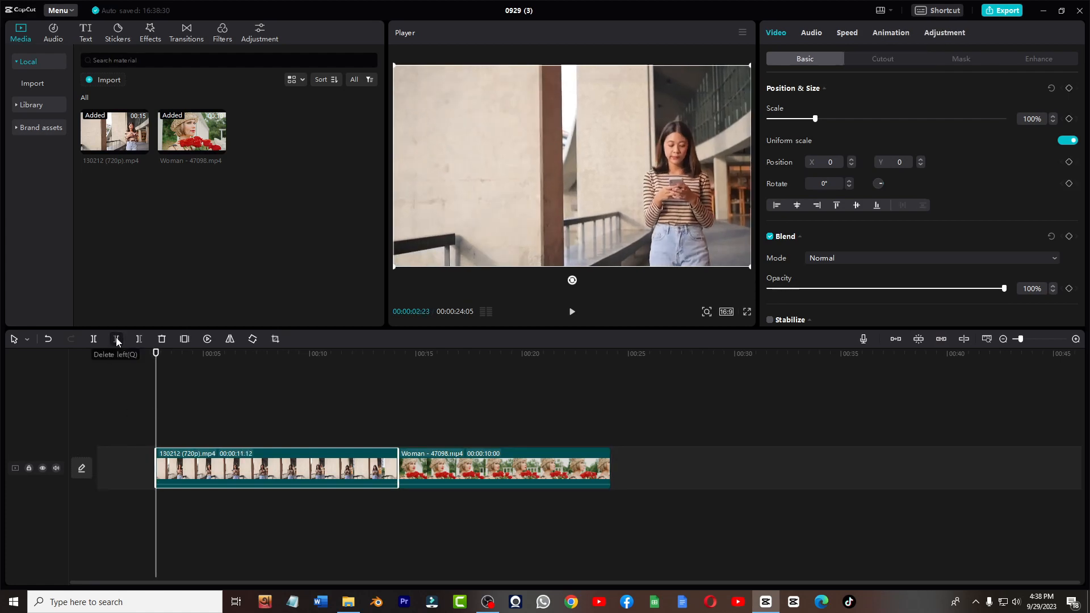
- Delete the part of the first clip after the playhead at about 9 seconds
left_click(278, 401)
left_click(286, 402)
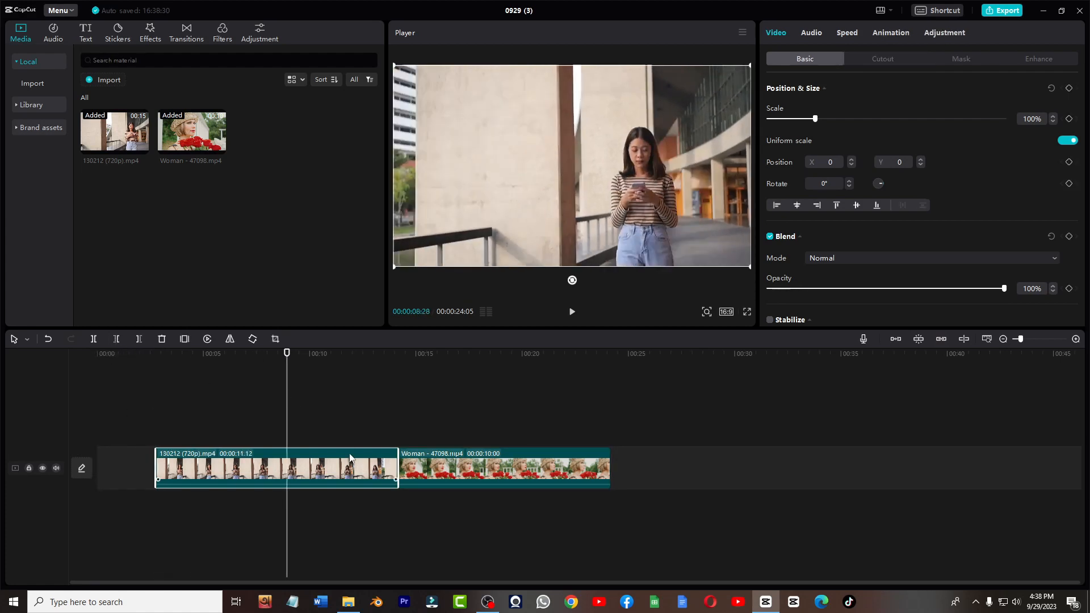
left_click(139, 339)
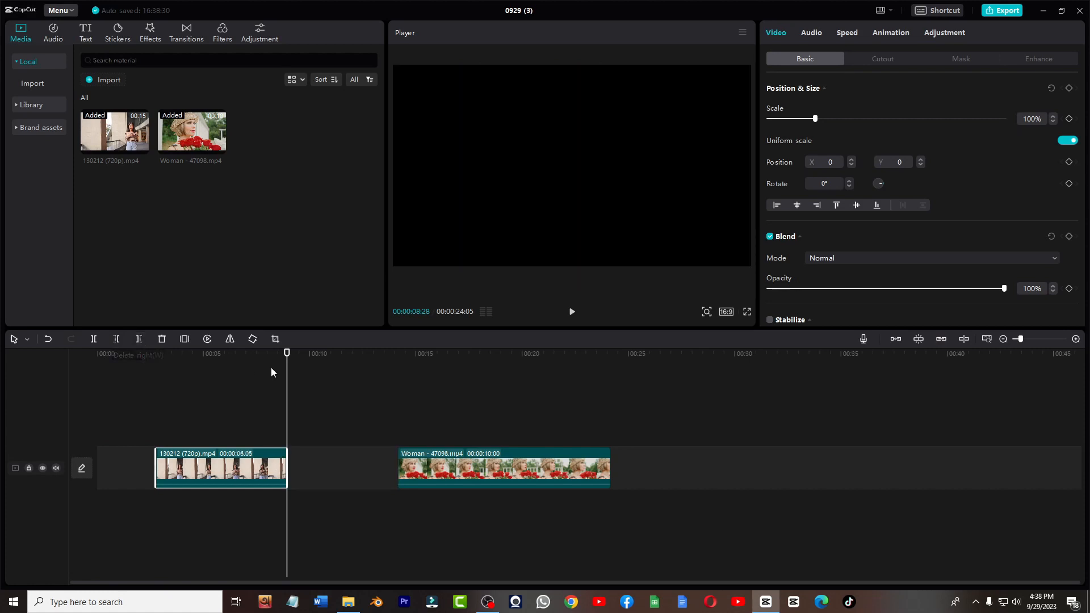
- Split the first clip at about 5.5 and 7 seconds and delete the segment between the two cuts
left_click_drag(227, 389, 212, 390)
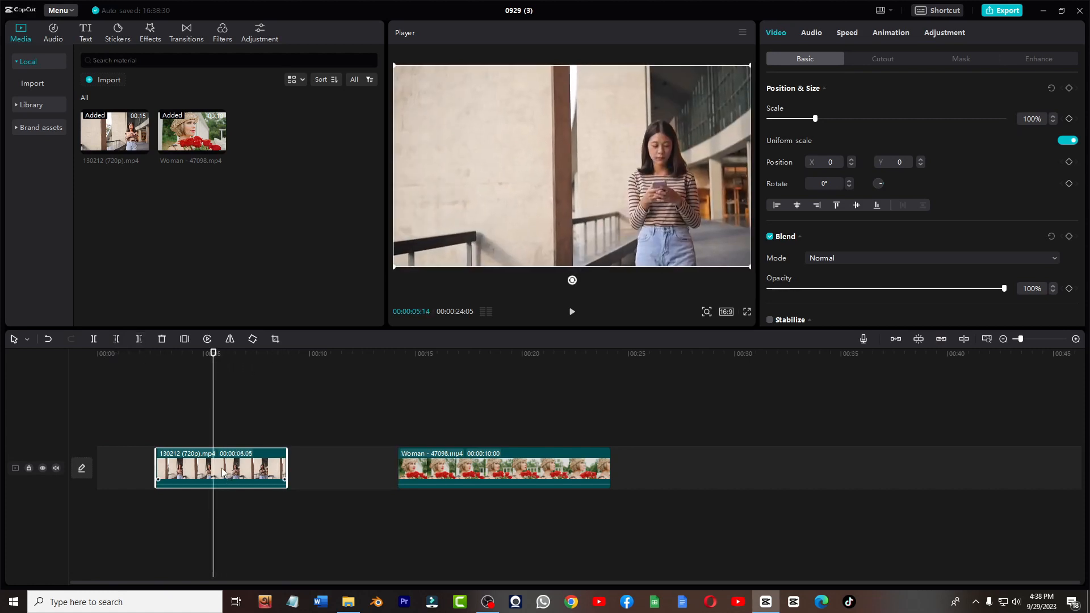
left_click(94, 338)
left_click_drag(213, 355, 243, 363)
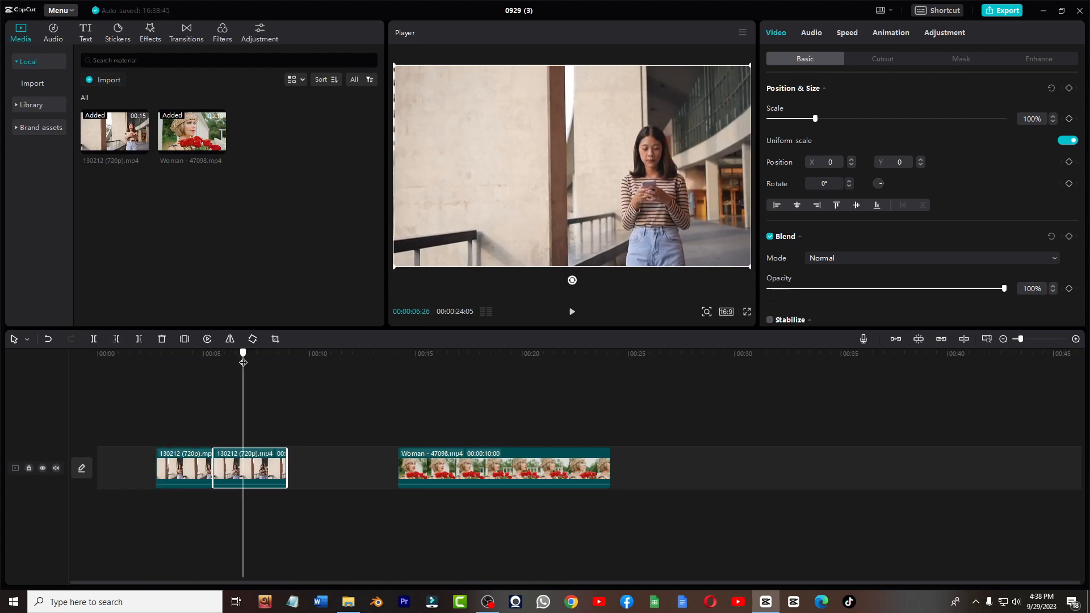
left_click(94, 338)
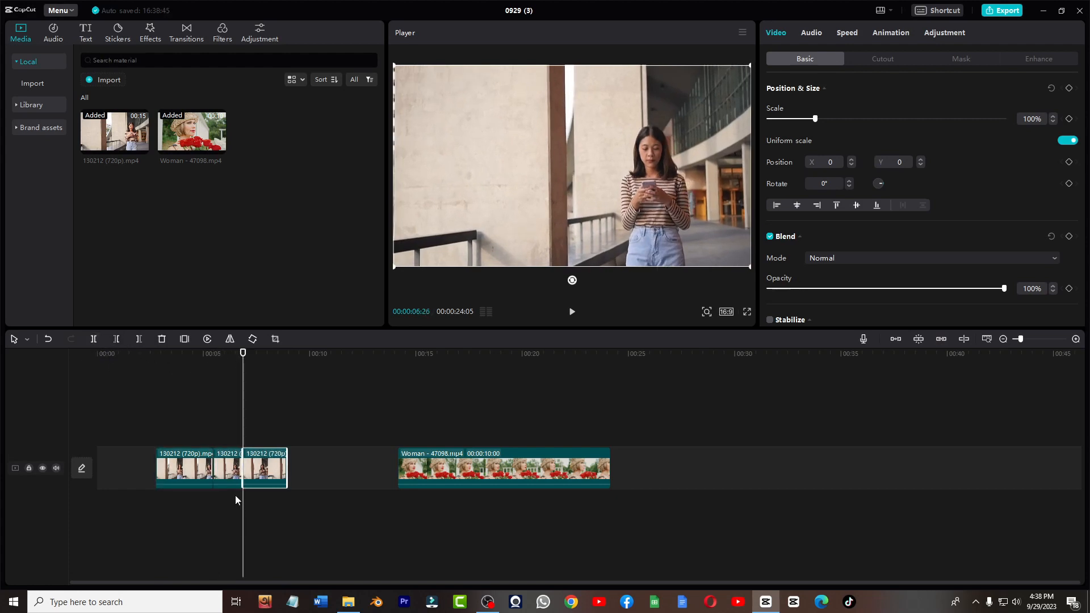
left_click(228, 469)
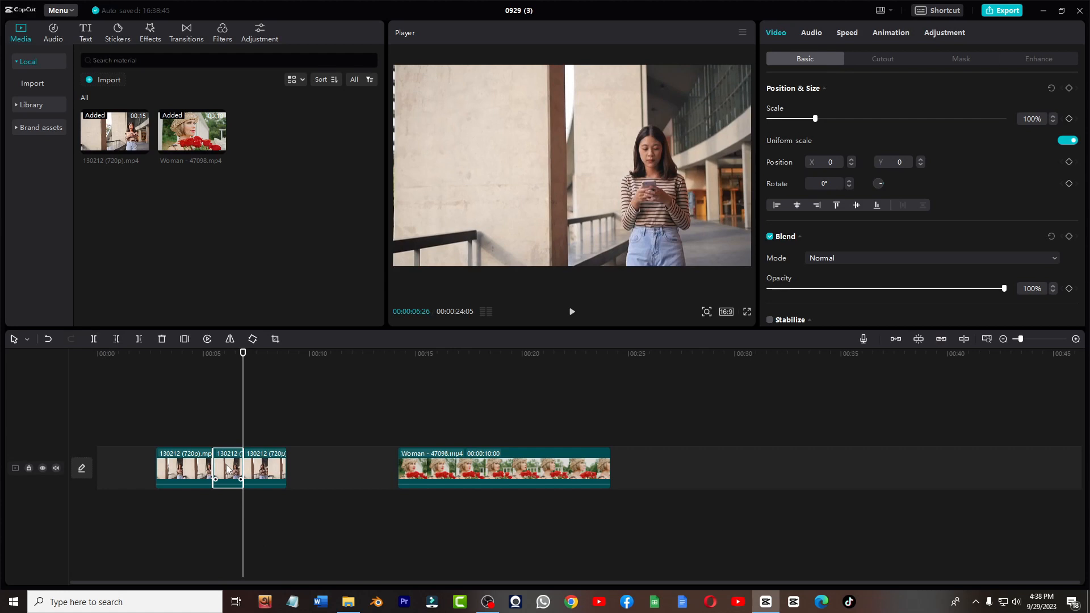
key("Delete")
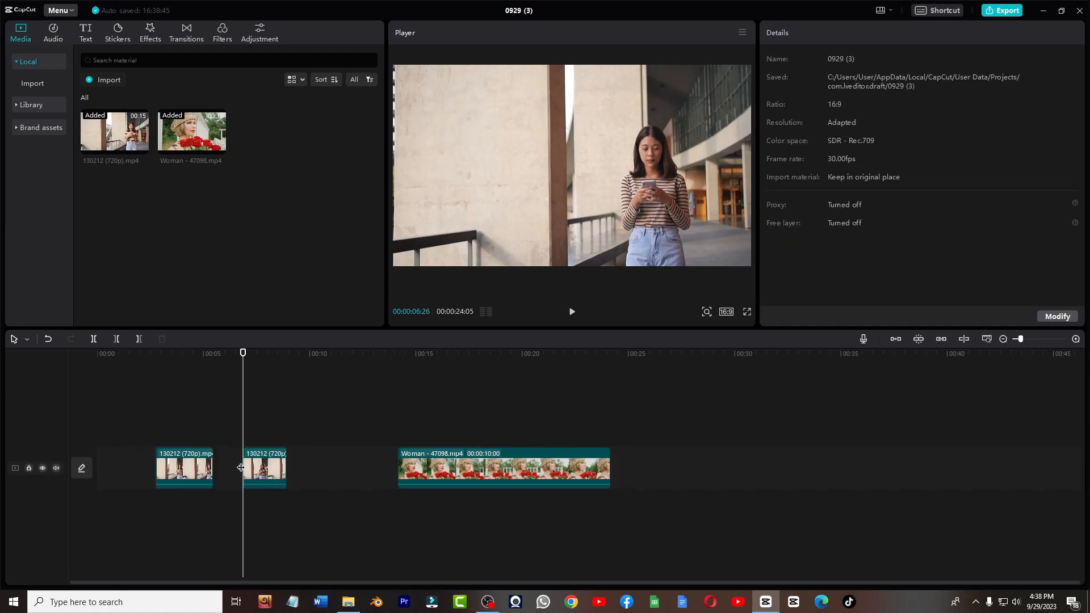
- Trim both ends of the Woman clip so it lasts about 6 seconds
left_click(401, 422)
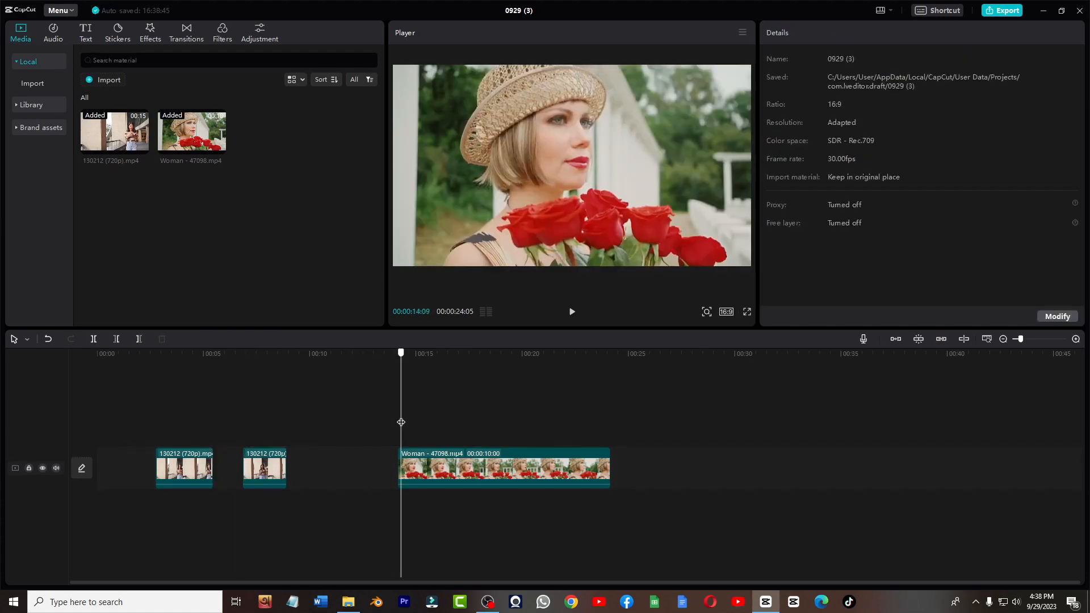
left_click_drag(400, 357, 412, 358)
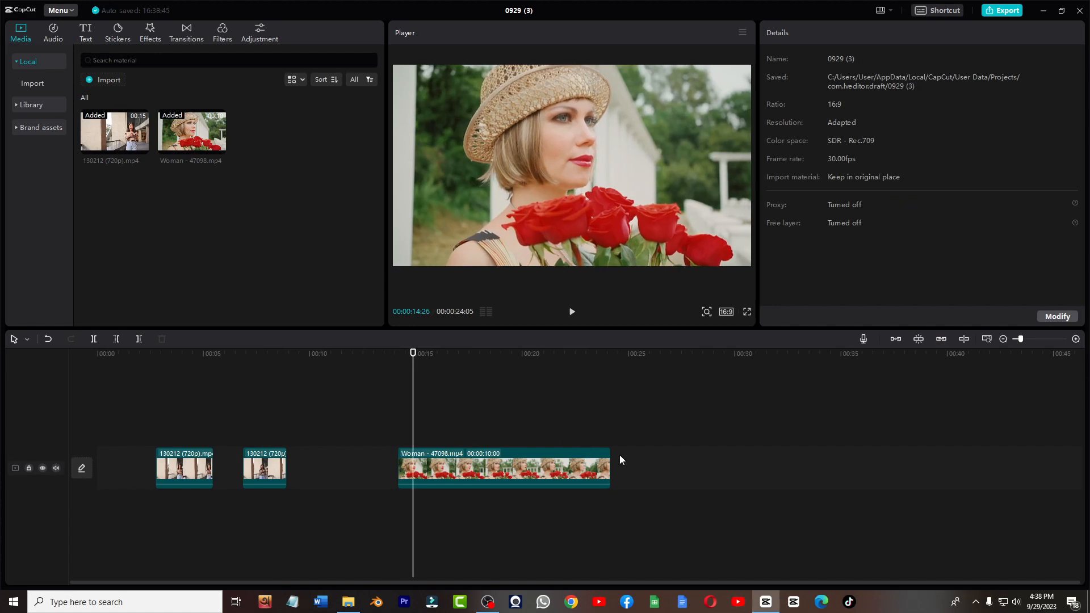
left_click_drag(609, 469, 584, 469)
left_click_drag(398, 465, 457, 465)
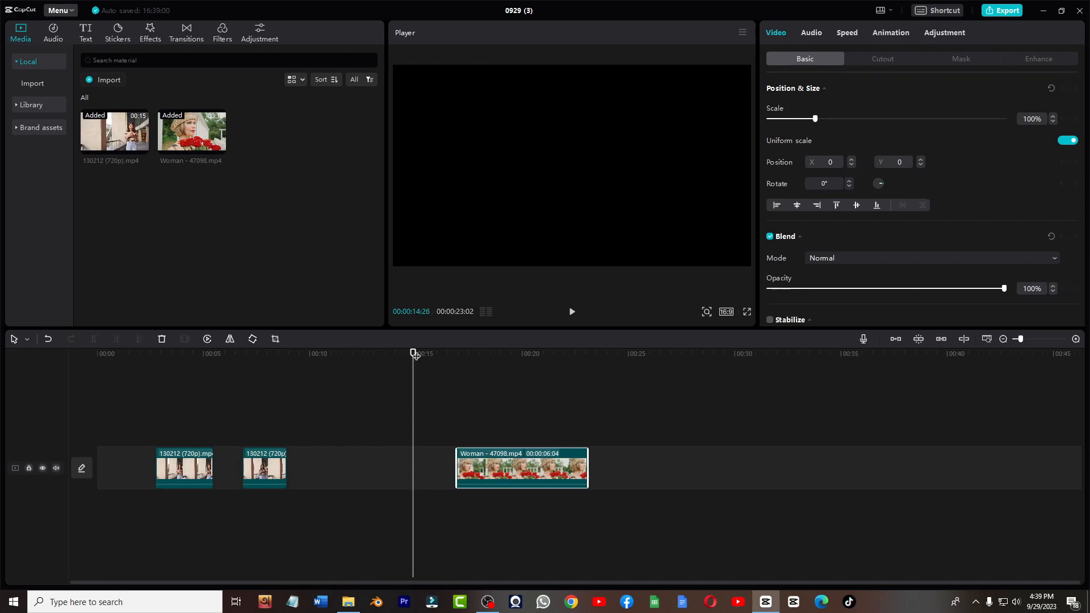
- Delete the trimmed Woman clip from the timeline
left_click_drag(413, 353, 467, 390)
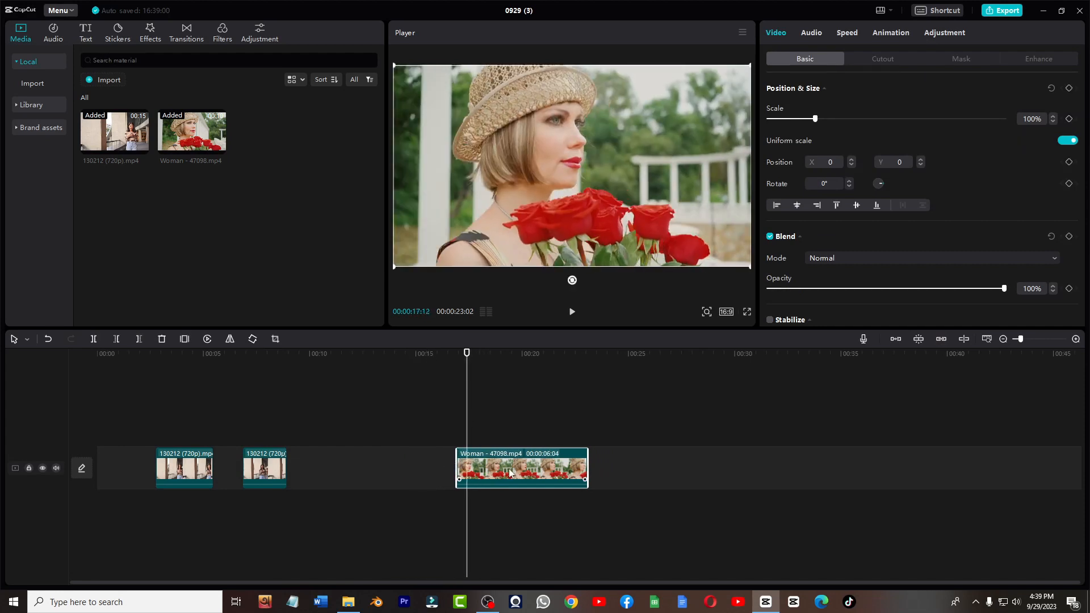
key("Delete")
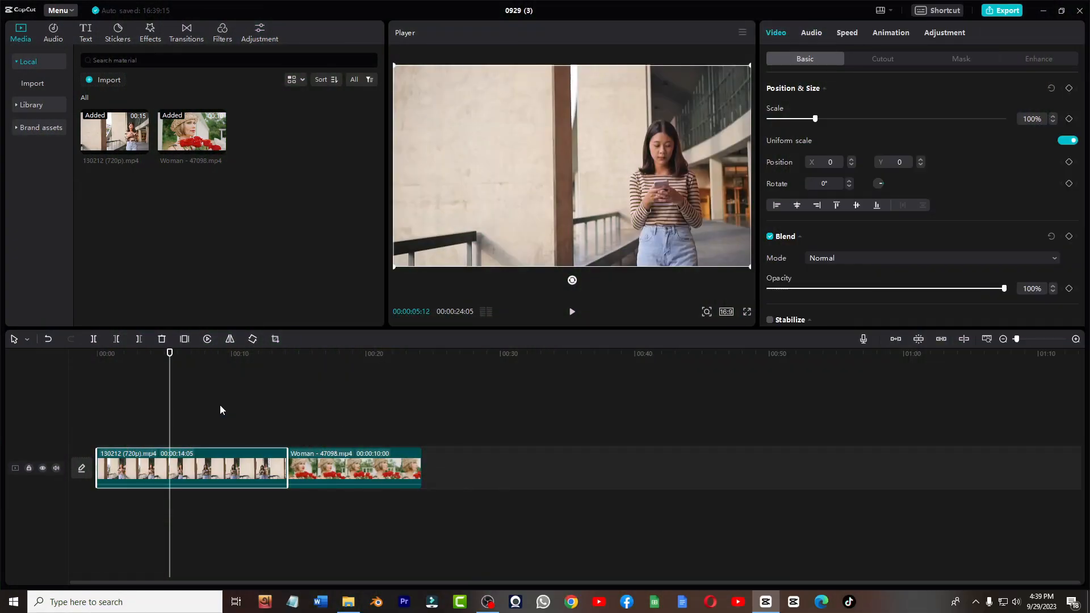
- Create a freeze frame of the first clip at about 5 seconds and play it back
left_click(184, 340)
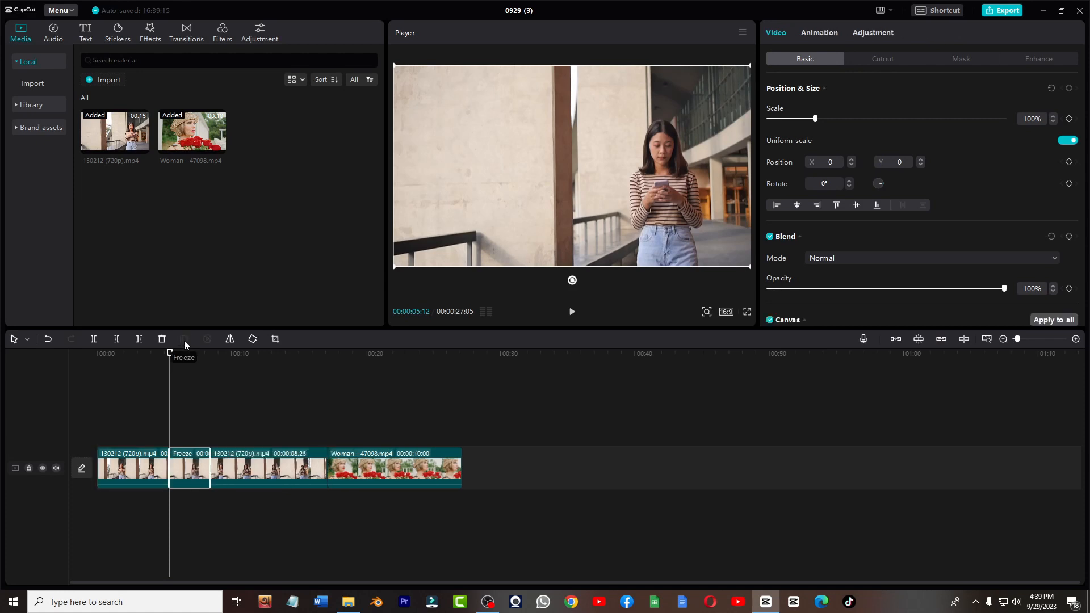
key("space")
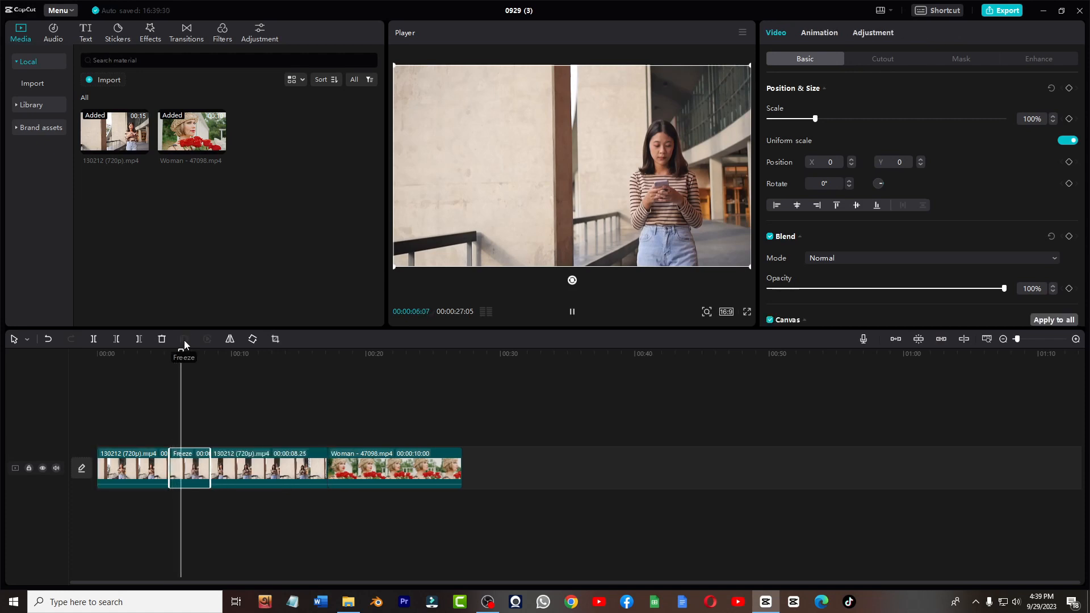
key("space")
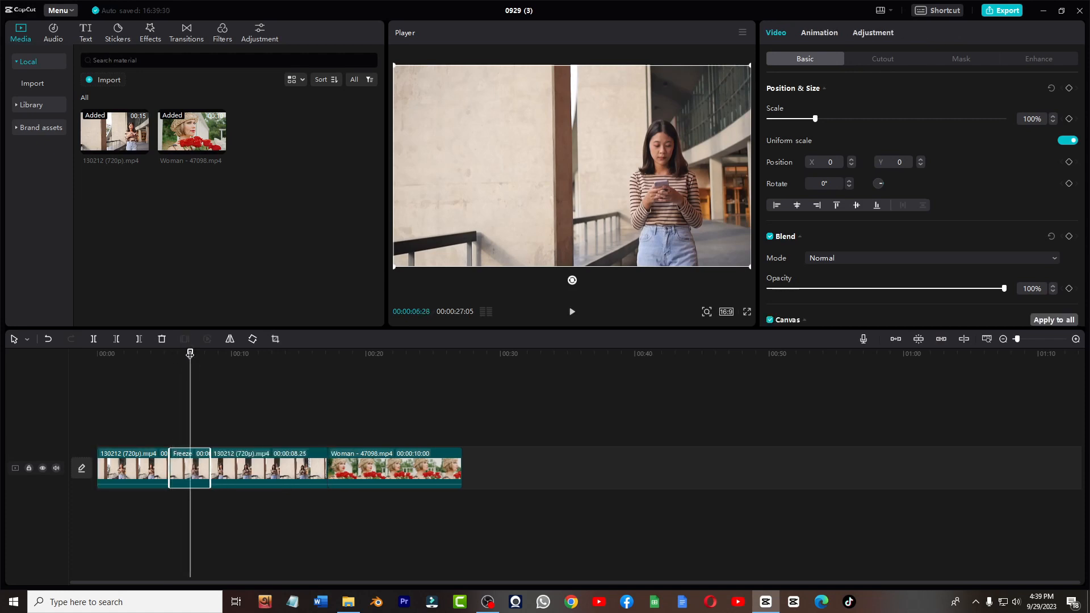
- Reverse the Woman clip and play it back
left_click_drag(190, 355, 347, 377)
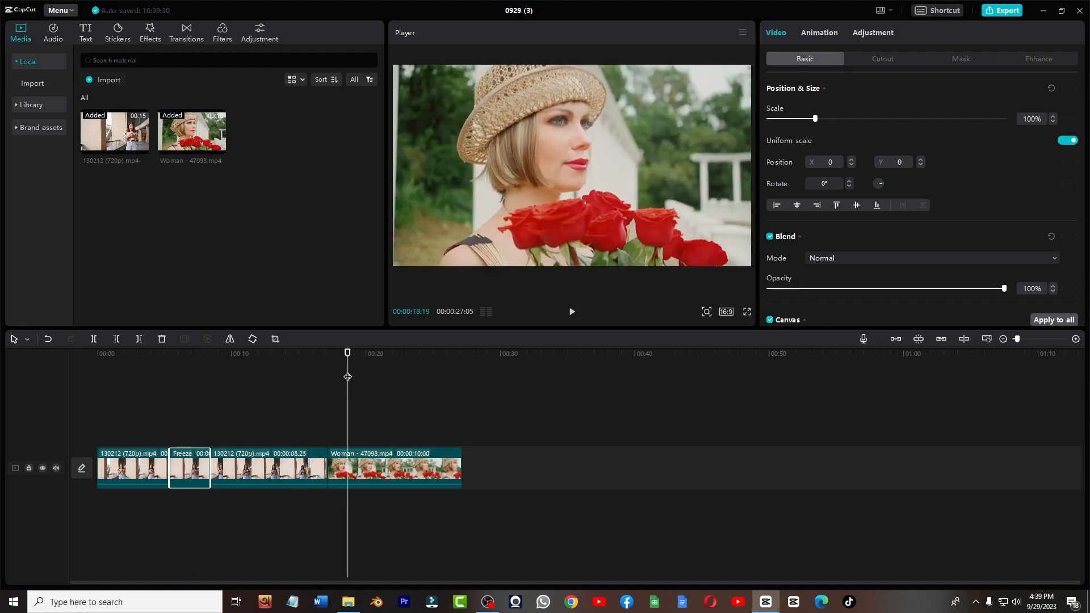
left_click(386, 468)
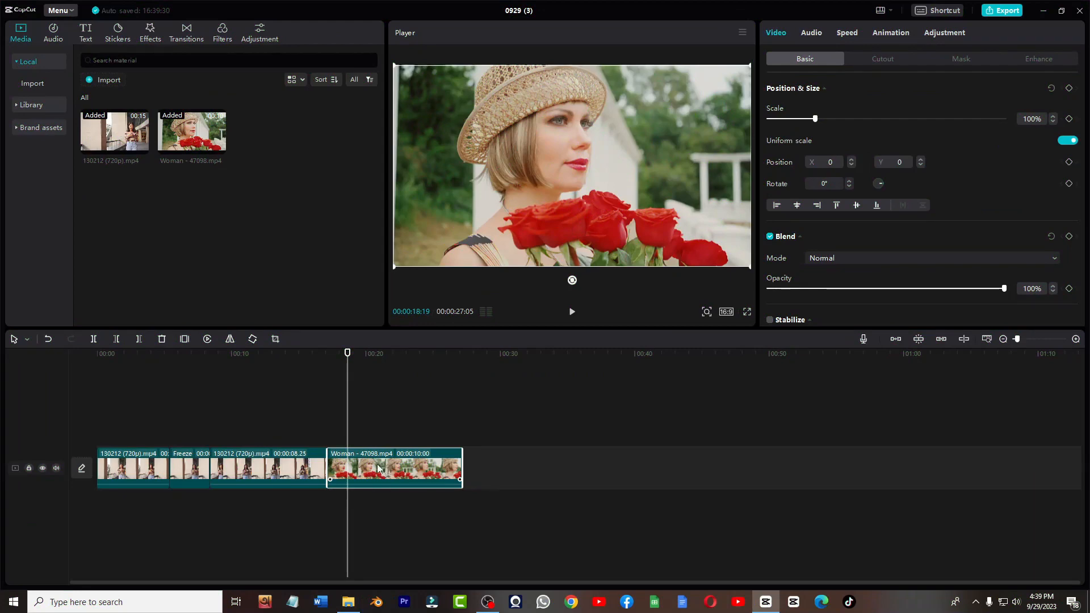
left_click(209, 339)
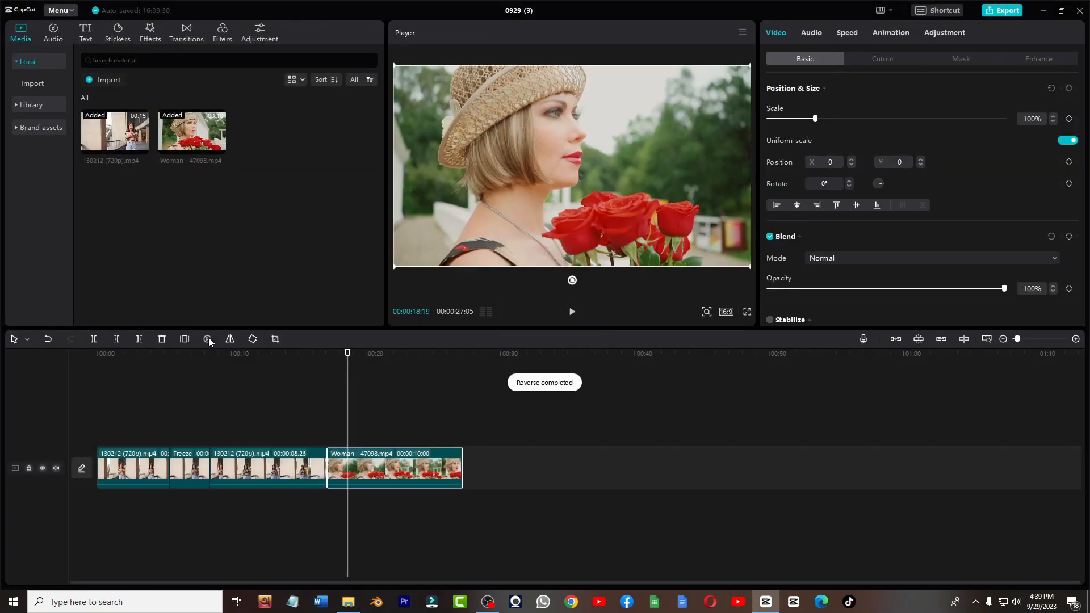
key("space")
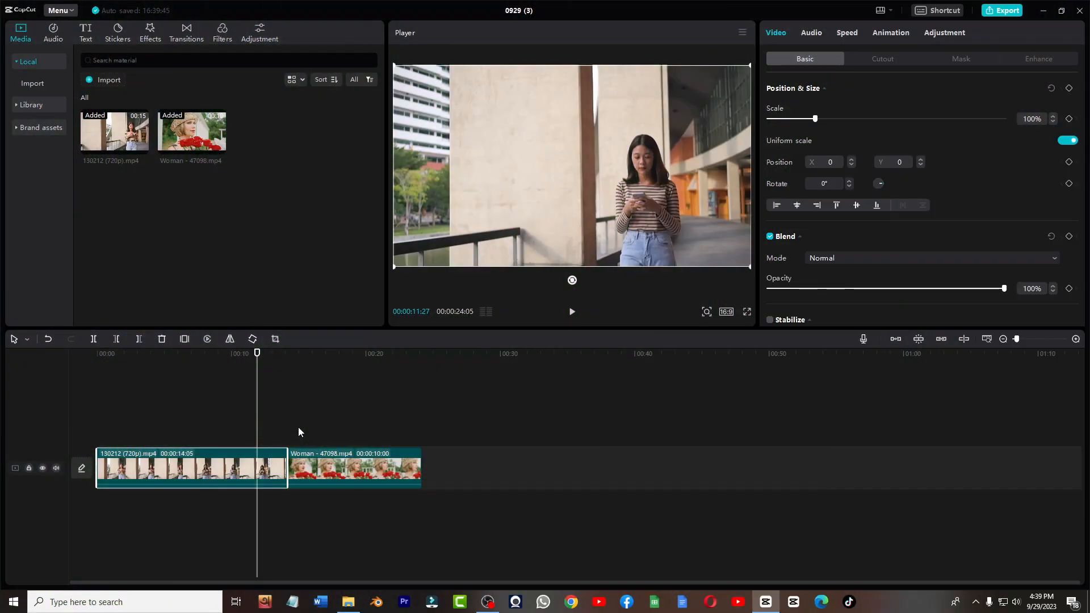
- Rotate the first clip in 90° steps through a full turn to 360°
left_click(252, 339)
left_click(253, 339)
left_click(252, 339)
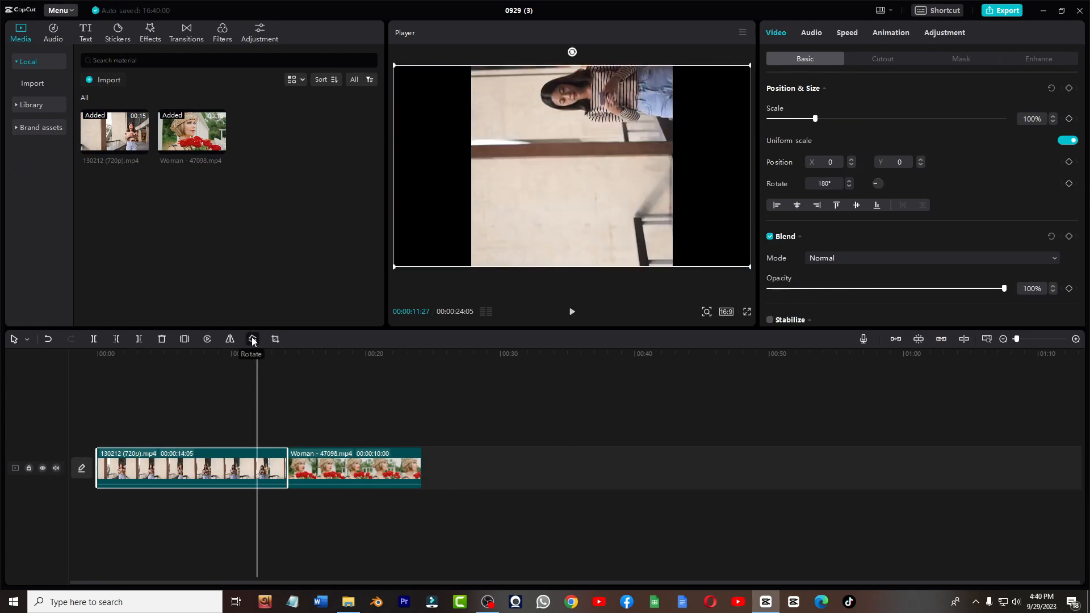
left_click(253, 339)
left_click(252, 339)
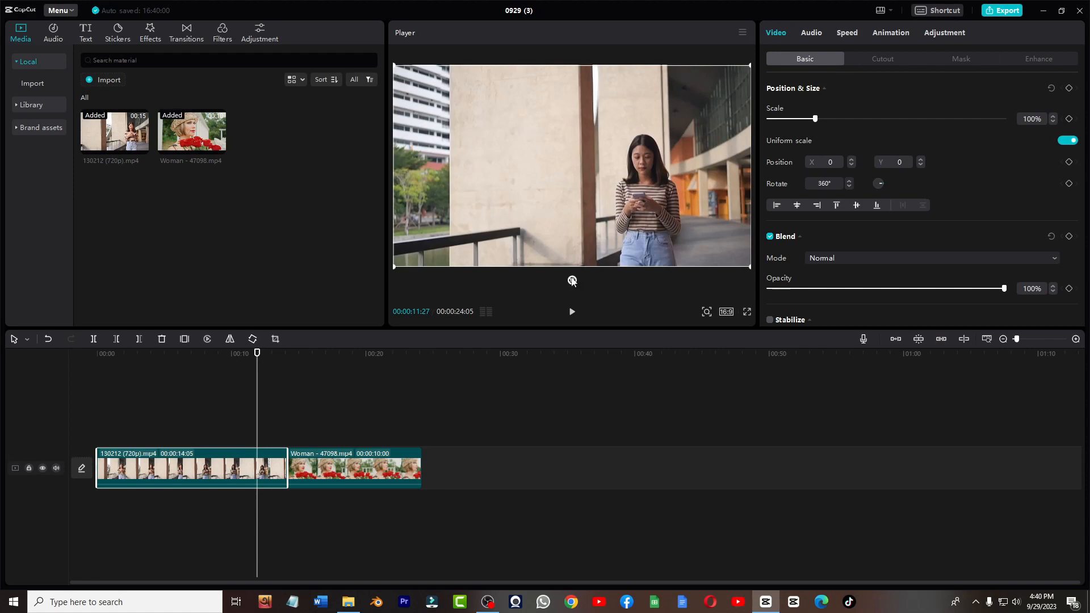
mouse_move(572, 281)
left_mouse_down()
mouse_move(579, 309)
mouse_move(559, 282)
mouse_move(579, 282)
left_mouse_up()
- Crop the first clip by pulling its top-right corner inward, shifting the crop frame, and confirming
left_click(276, 339)
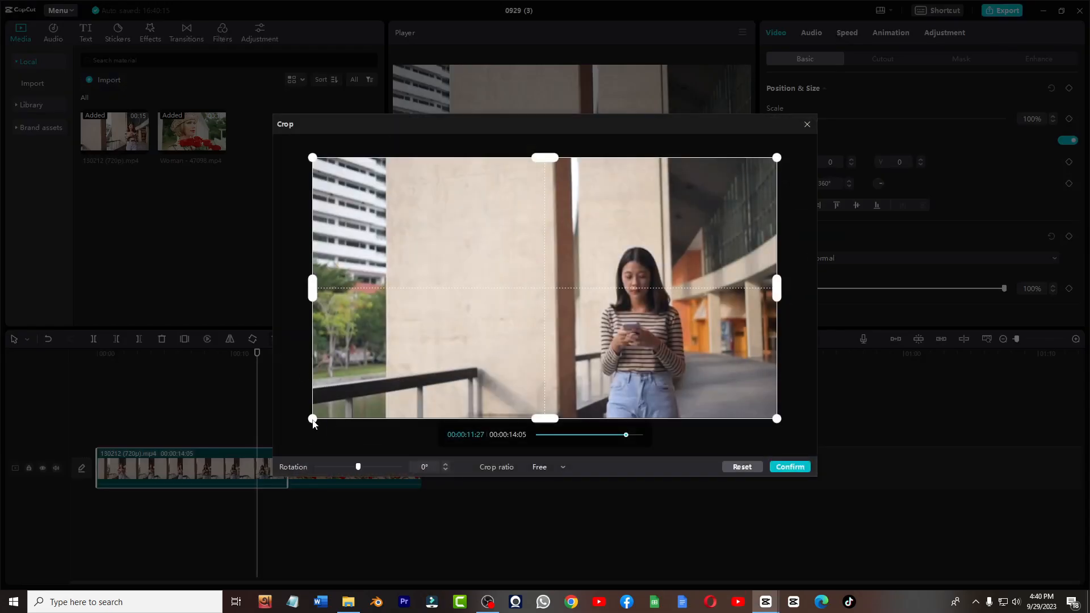
left_click_drag(782, 162, 730, 213)
left_click_drag(424, 309, 538, 295)
left_click(789, 468)
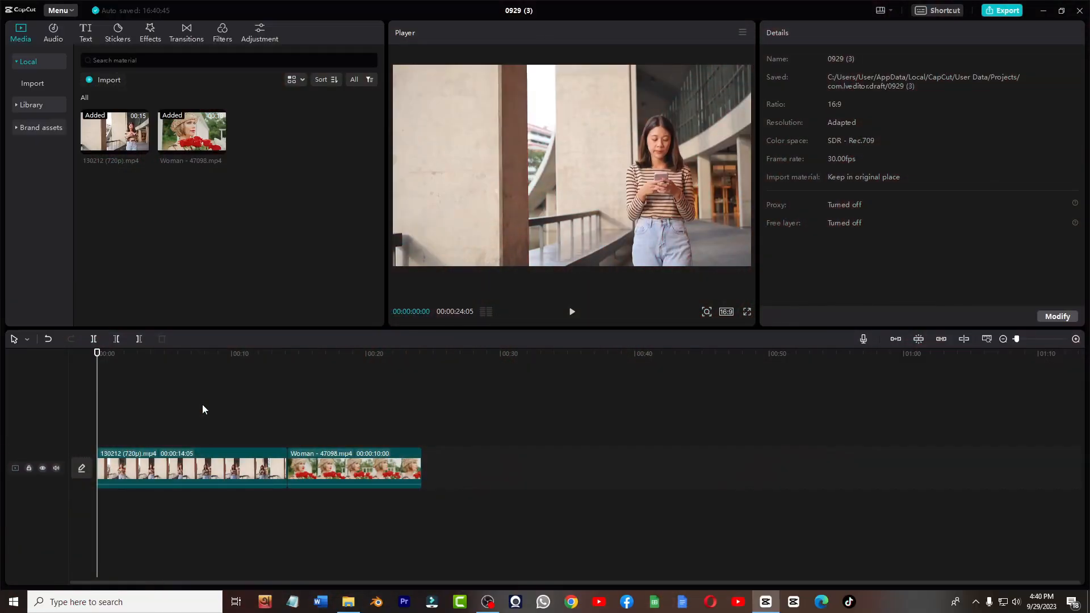
- Add the Sound of Nature music track to the timeline
left_click(54, 33)
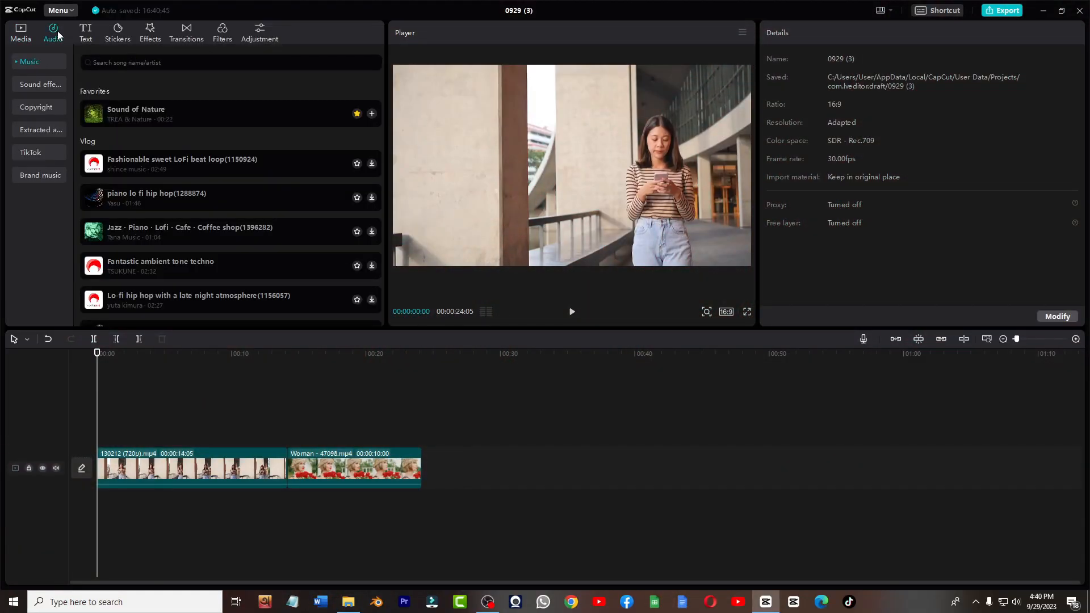
left_click(372, 113)
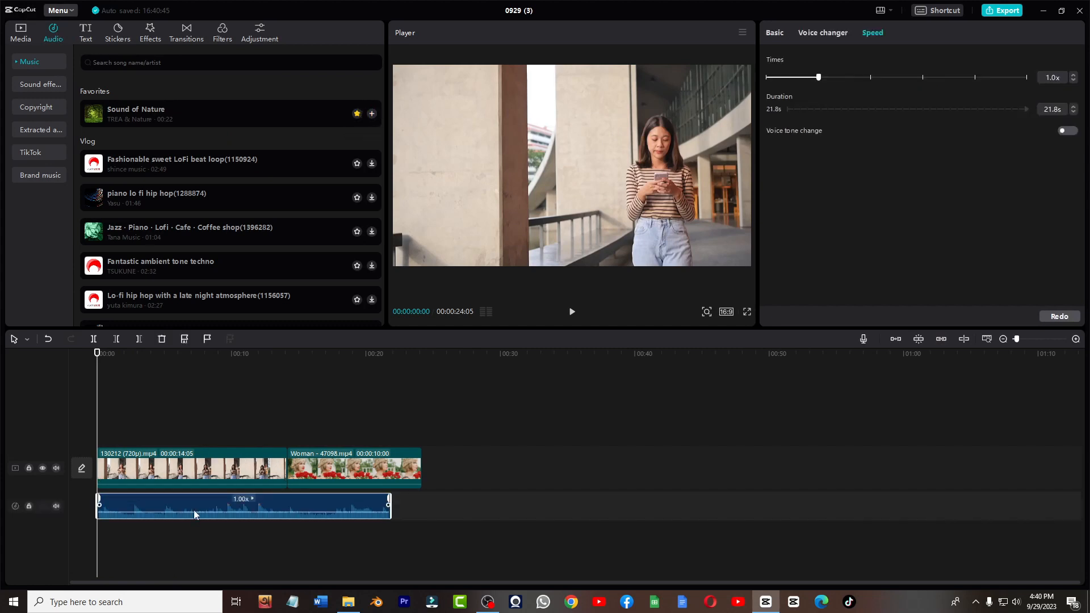
left_click(22, 40)
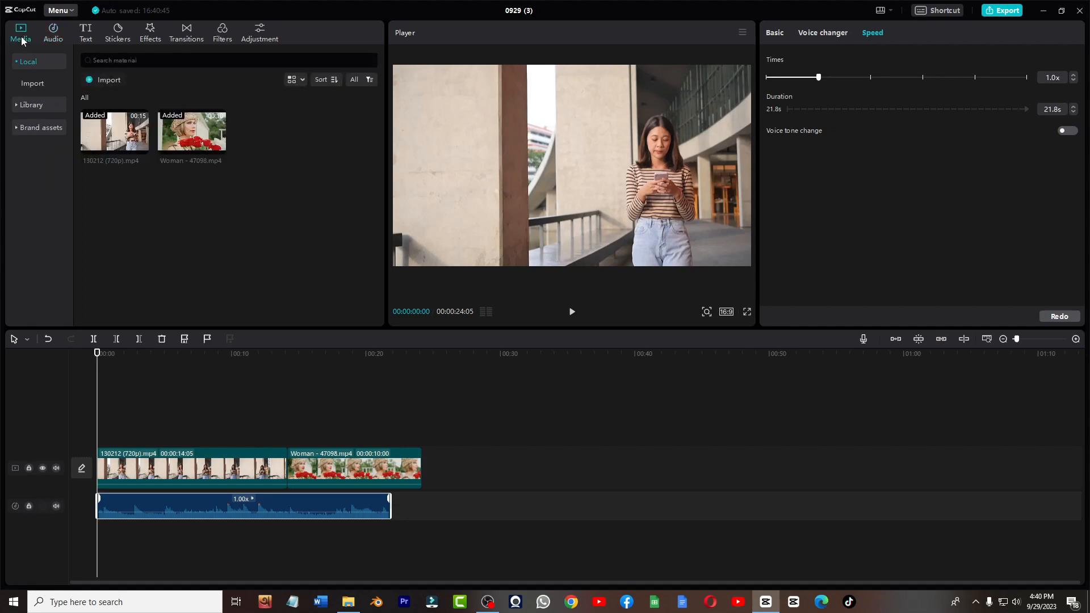
left_click(100, 80)
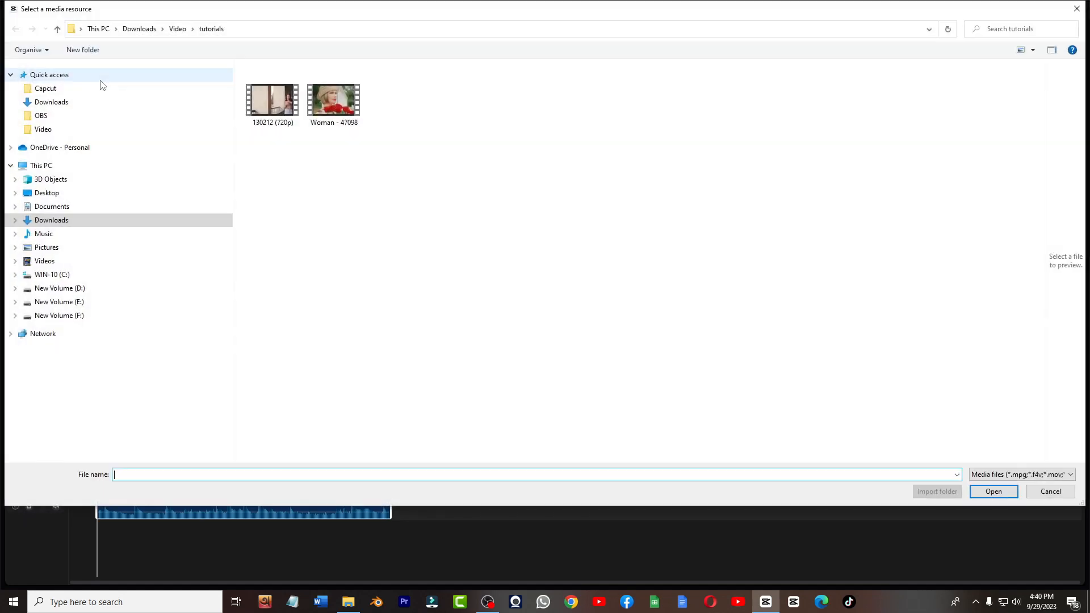
left_click(1034, 491)
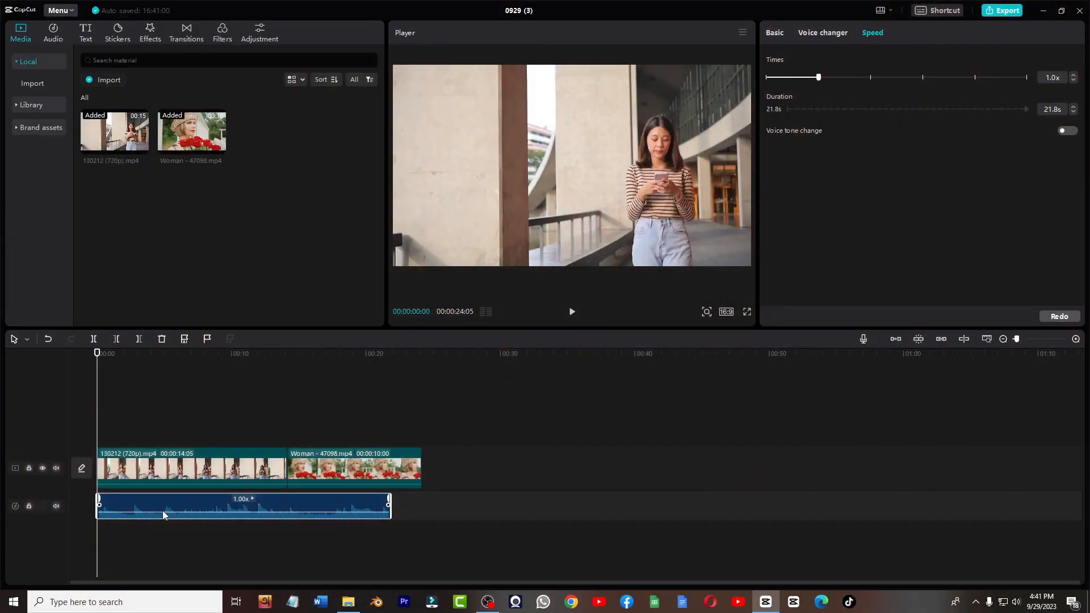
- Set the music's volume to -17.2 dB with a 2.1 s fade-in and 2.4 s fade-out, and enable noise reduction
left_click(767, 33)
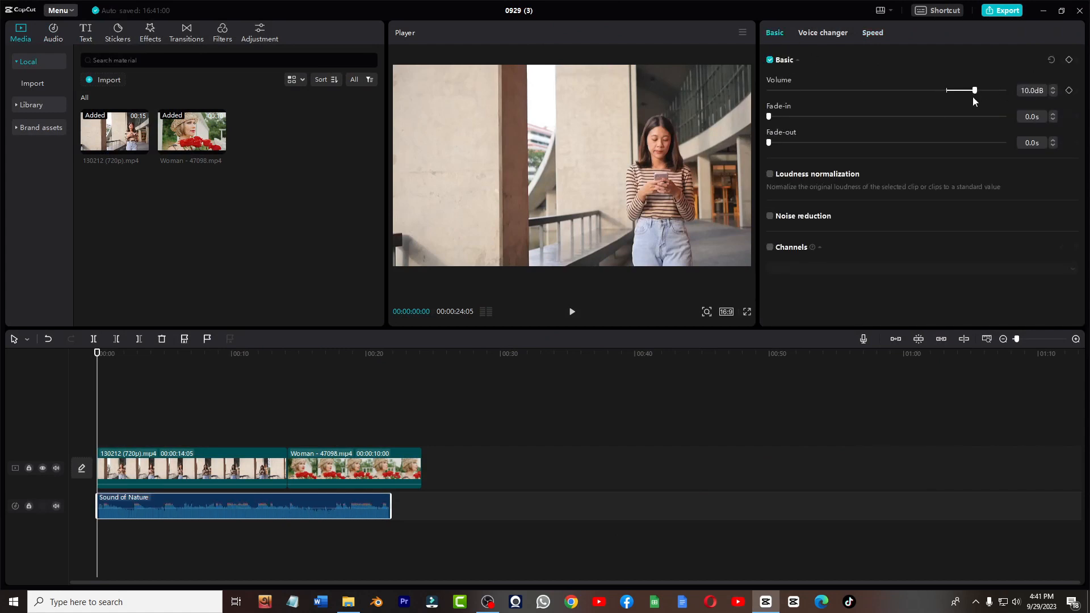
left_click_drag(957, 90, 895, 91)
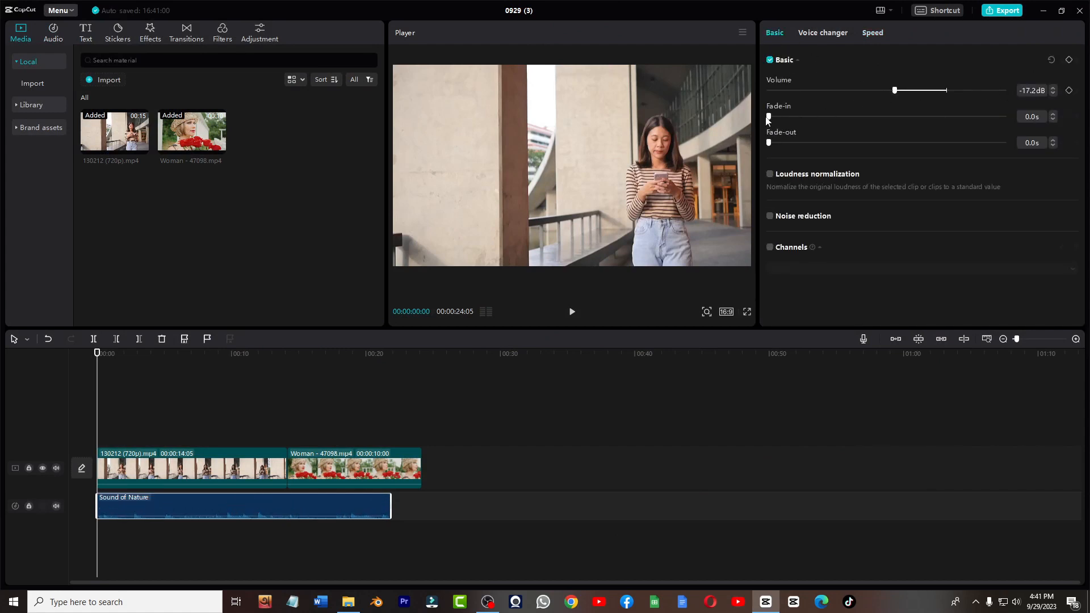
left_click_drag(770, 117, 818, 117)
left_click_drag(769, 143, 826, 143)
left_click(770, 217)
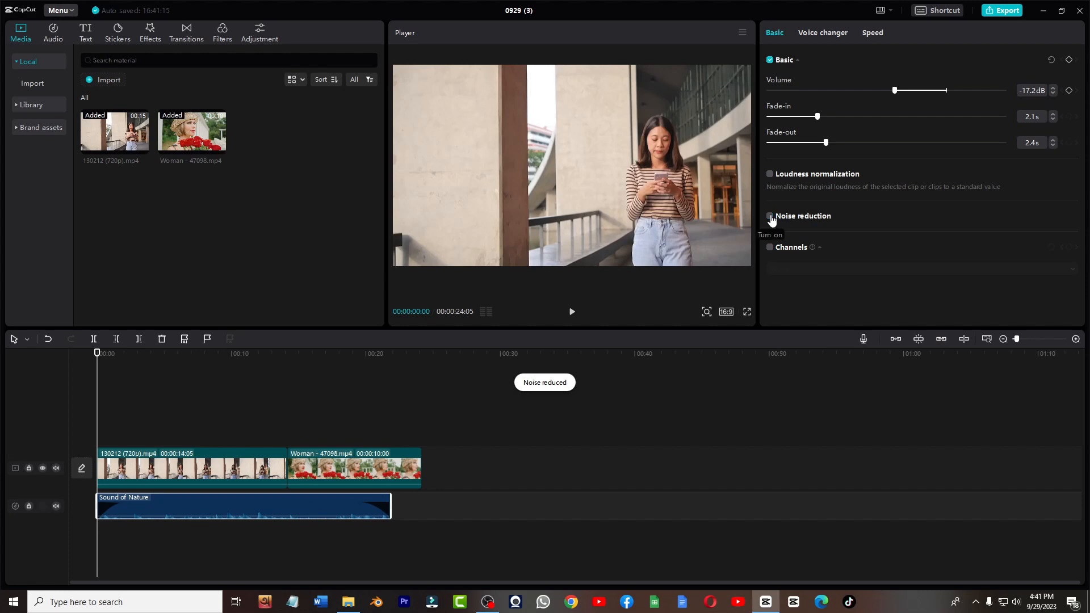
- Review the voice changer categories available for the music track
left_click(823, 33)
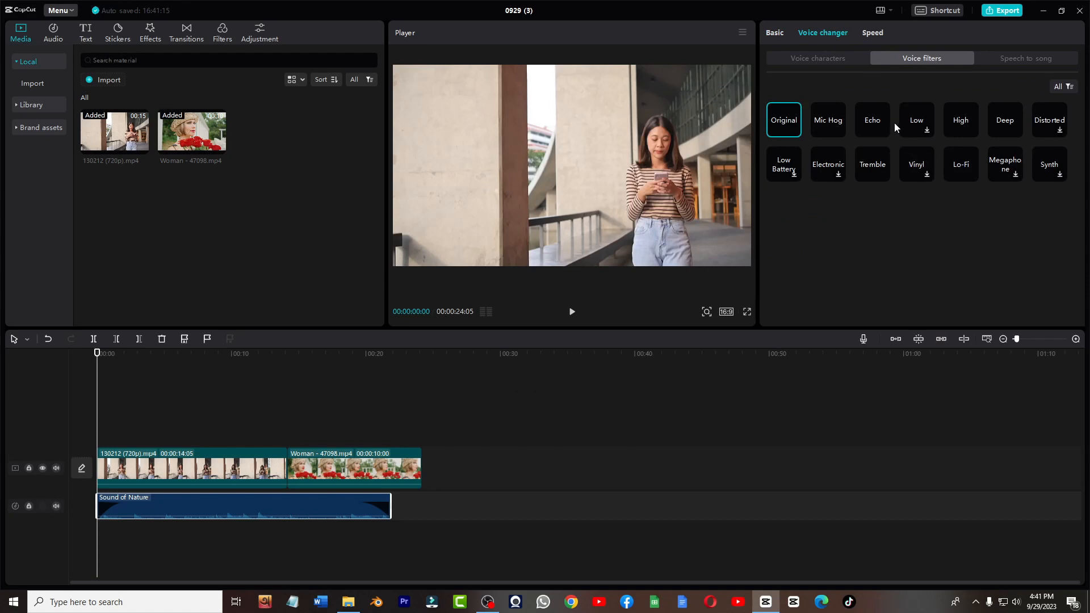
left_click(812, 61)
left_click(1000, 63)
- Speed the music track up to 1.3x
left_click(879, 35)
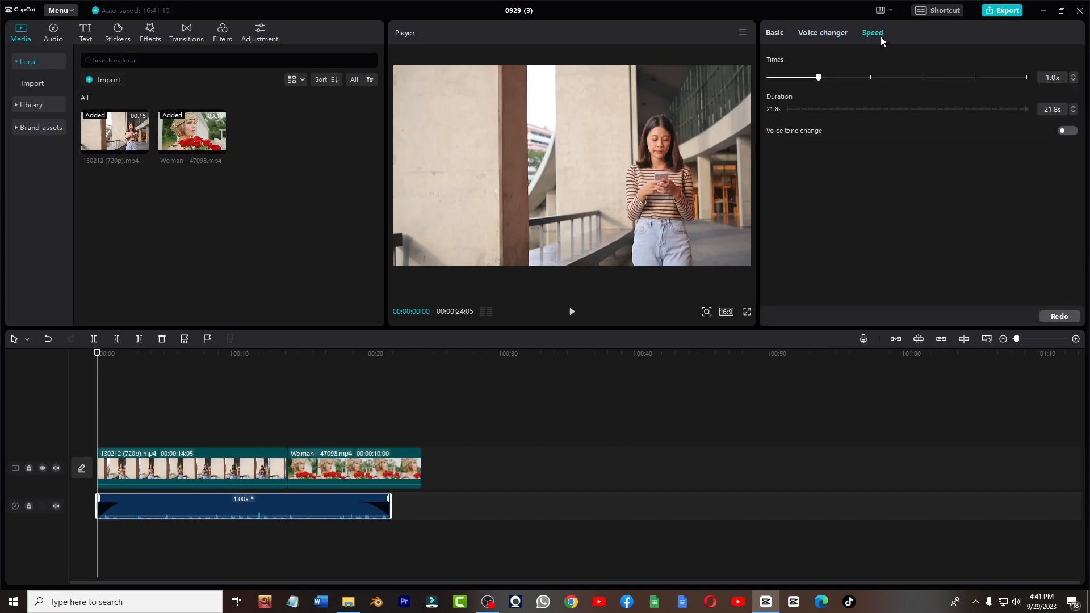
left_click_drag(819, 77, 788, 78)
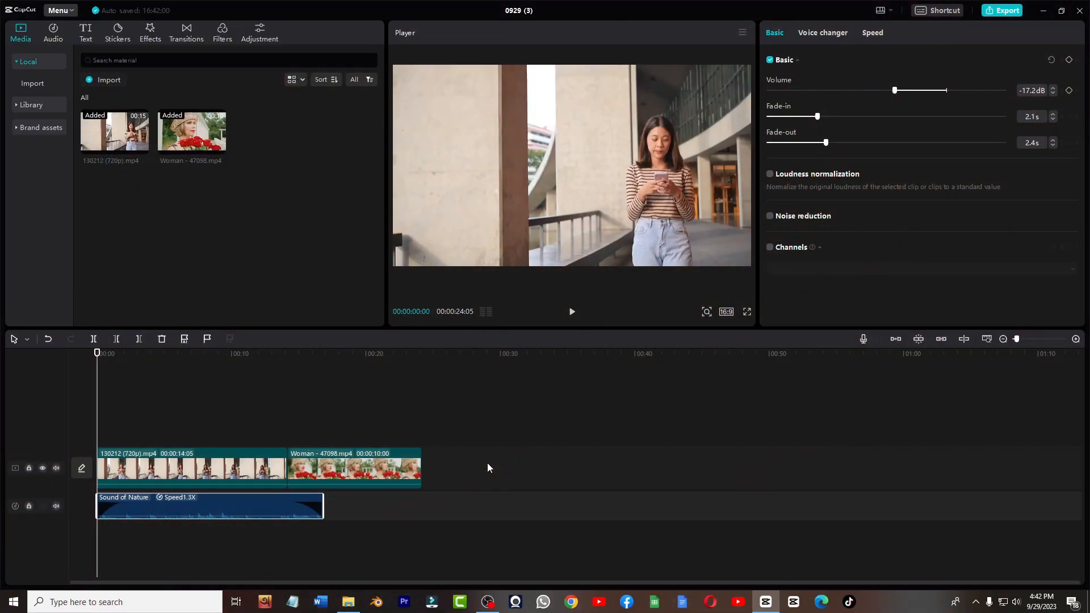
- Add a default text layer at the start of the timeline
left_click(85, 34)
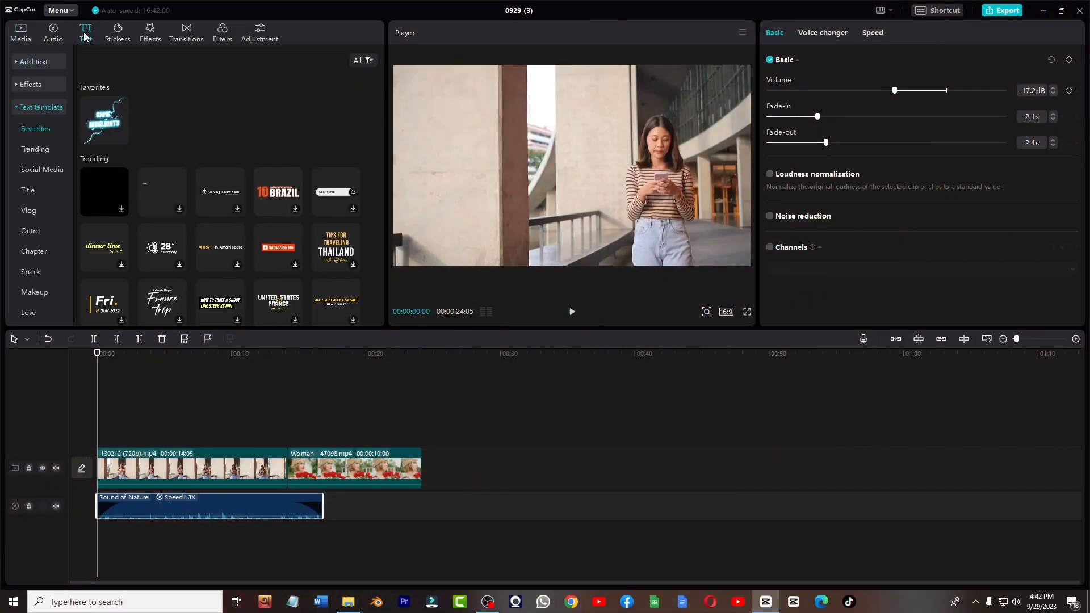
left_click(36, 62)
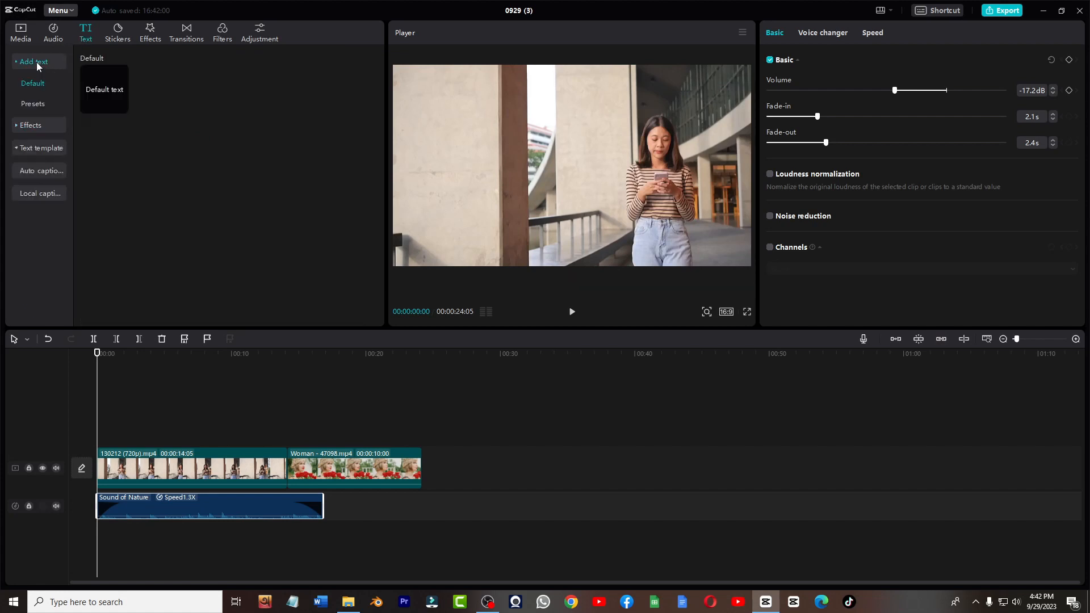
left_click(122, 106)
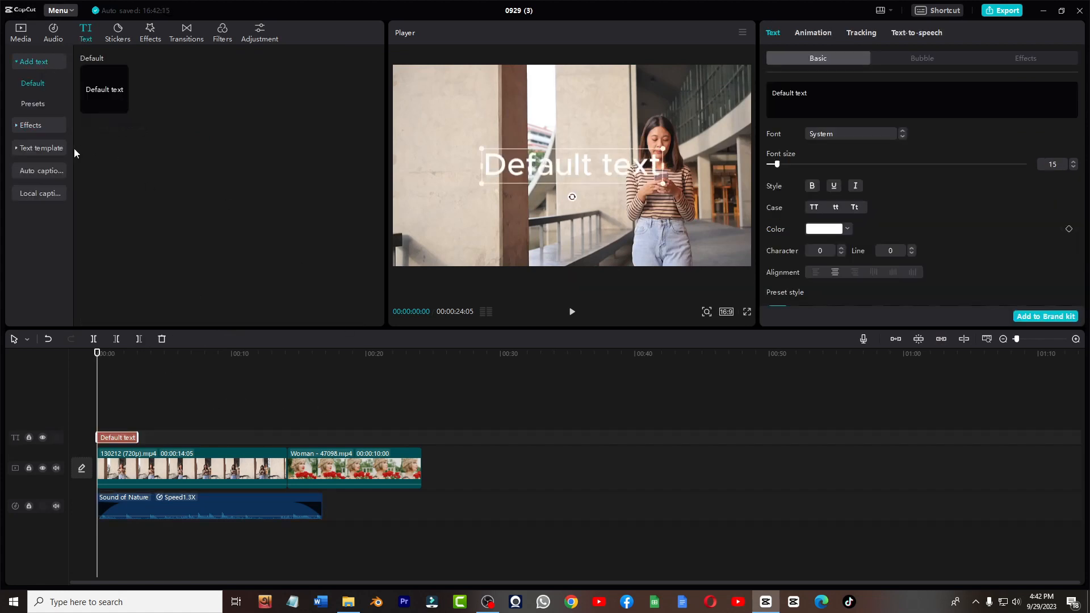
- Browse the text effects and text template categories
left_click(18, 126)
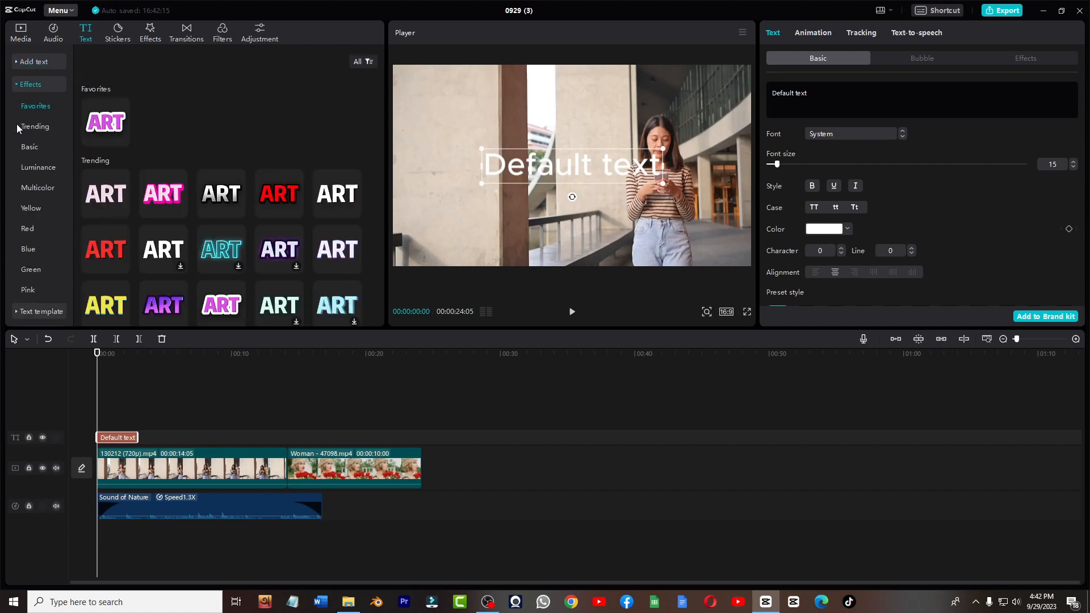
scroll(17, 125, "down", 2)
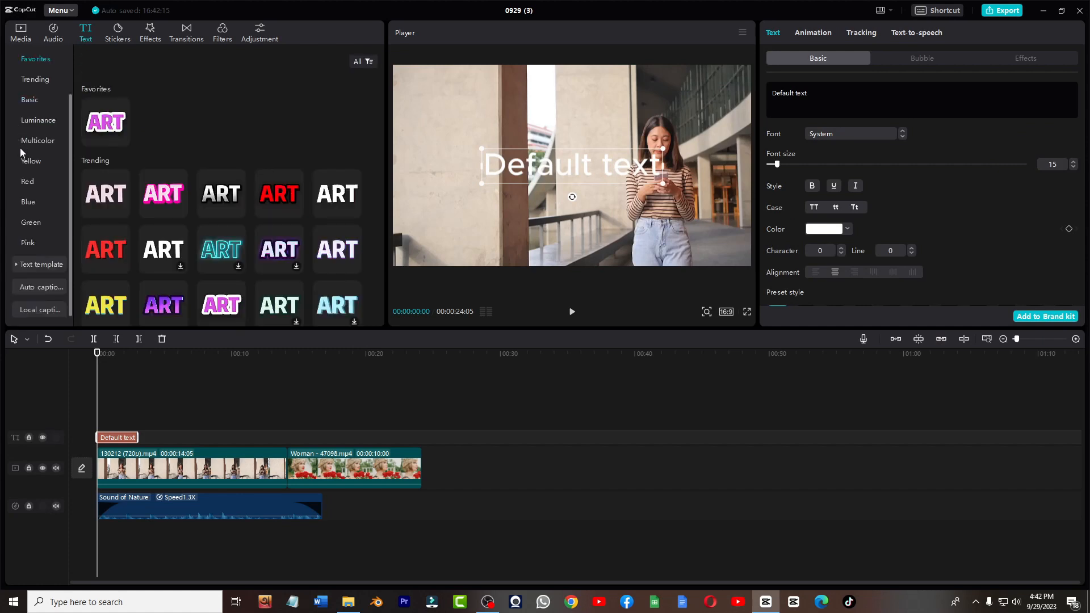
left_click(18, 264)
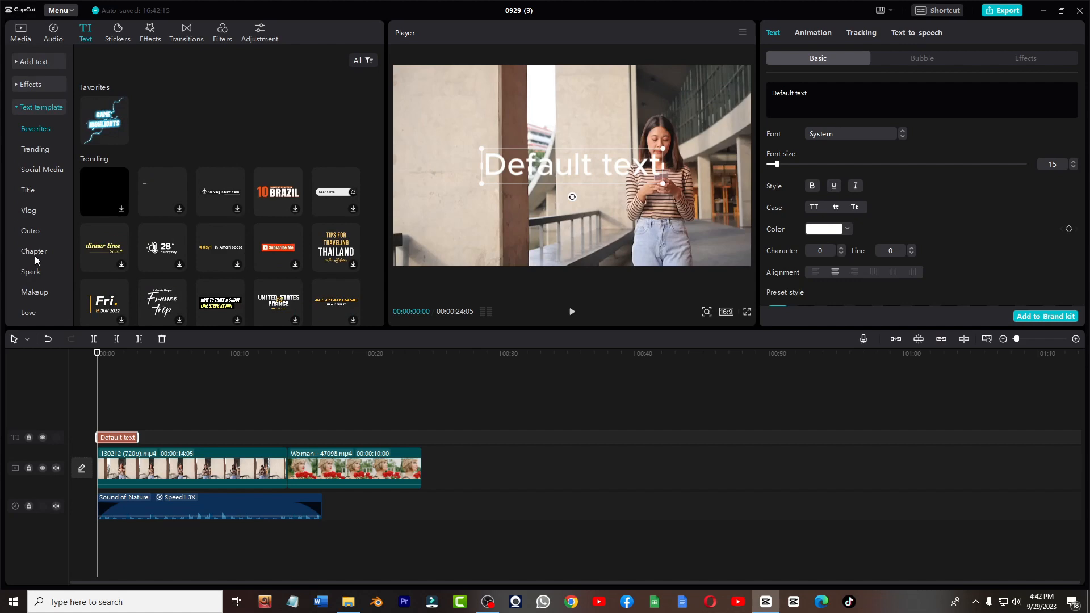
scroll(244, 266, "up", 3)
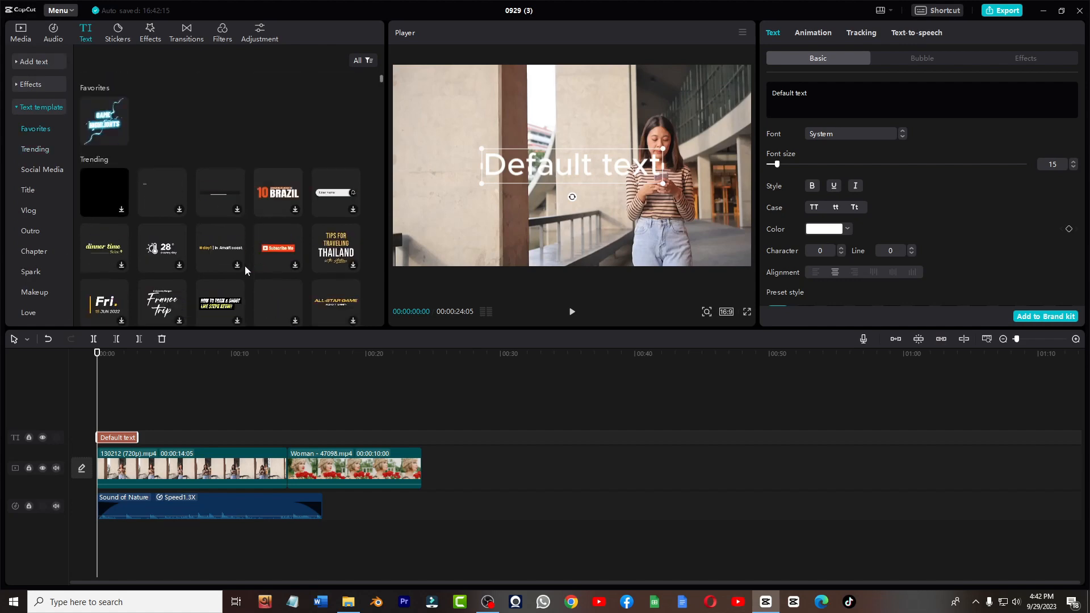
- Add the Game Highlights text template and place it on the text track at about 5 seconds
left_click(121, 139)
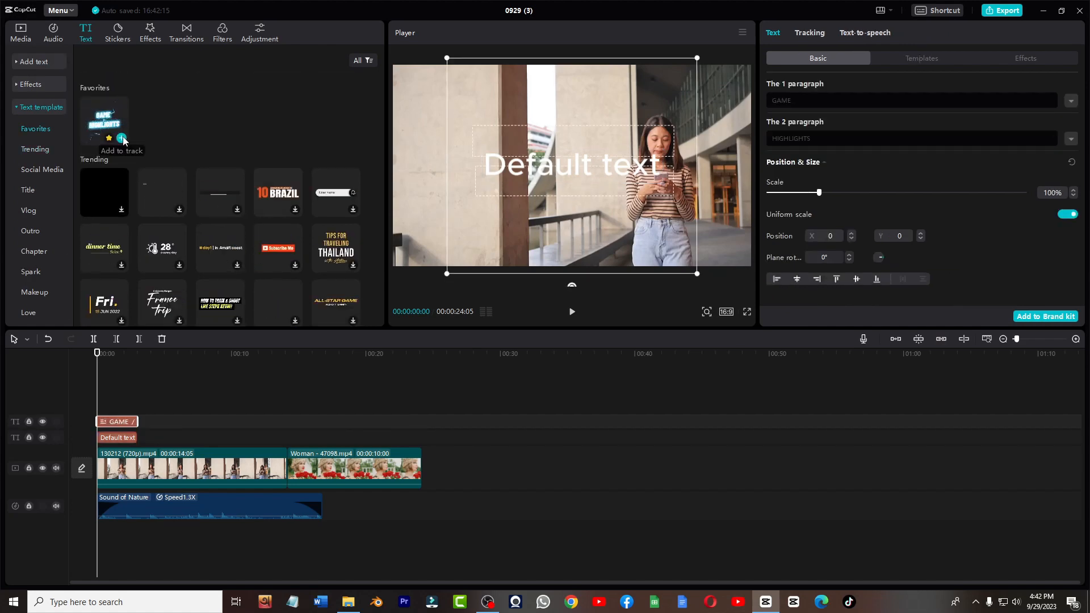
left_click_drag(128, 423, 196, 439)
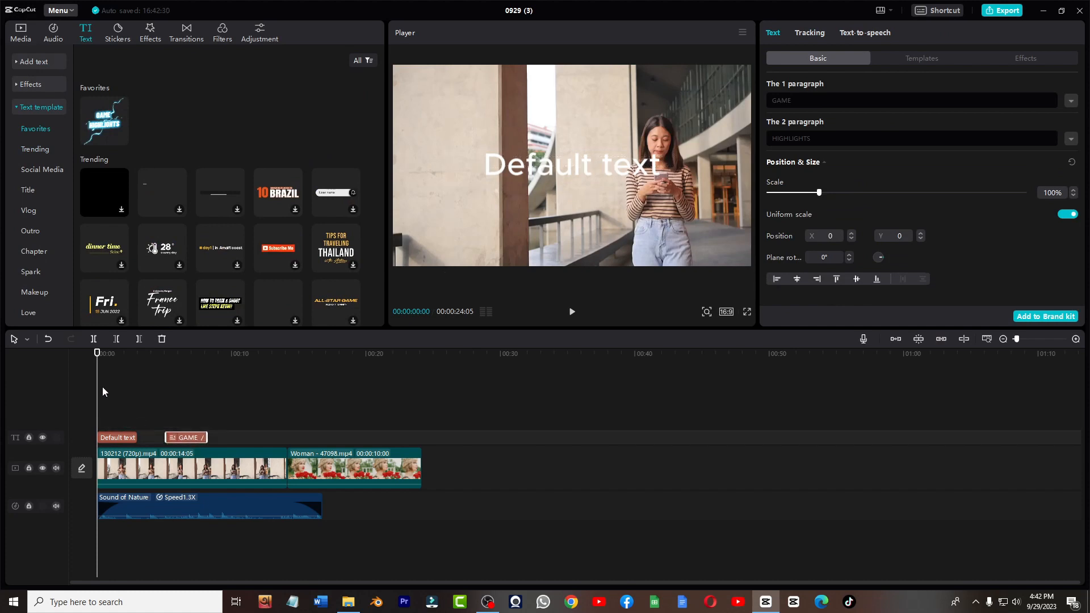
- Scale the Game Highlights template down to 45%
left_click(116, 375)
left_click_drag(116, 375, 187, 411)
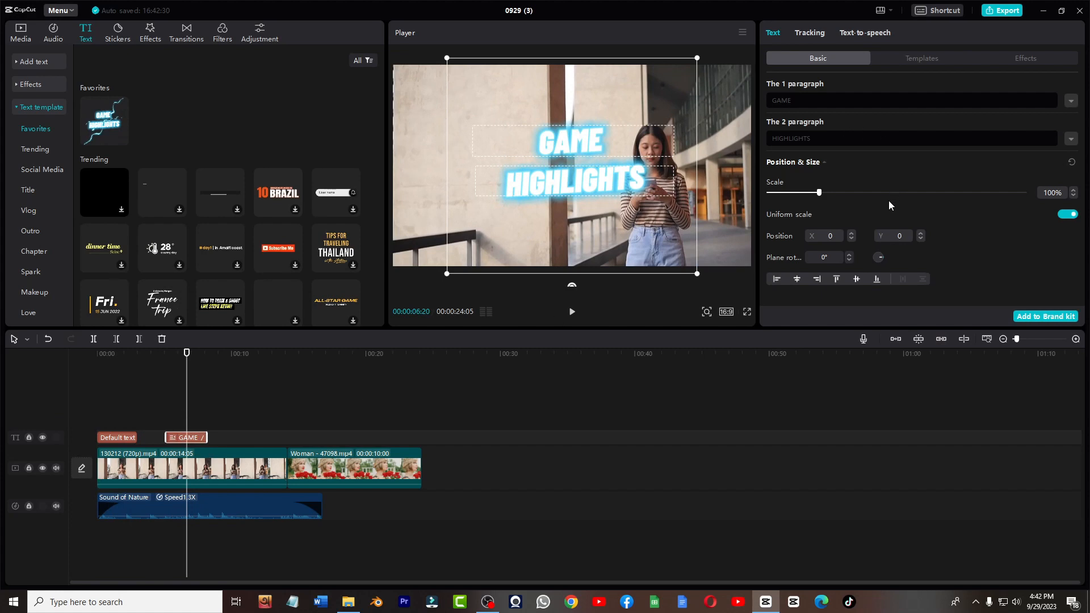
left_click_drag(818, 193, 804, 195)
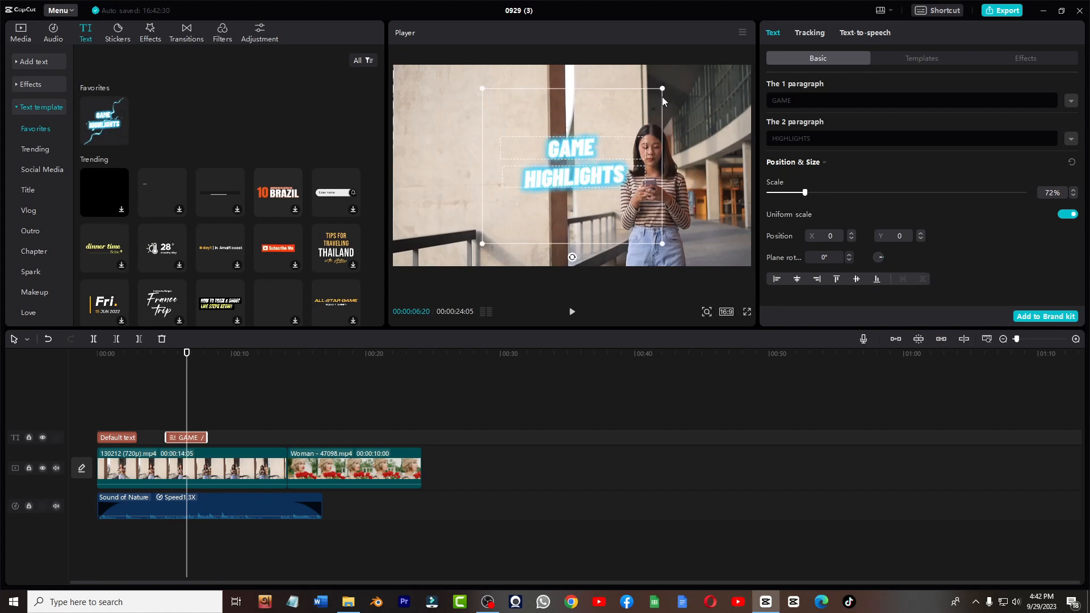
left_click_drag(662, 97, 629, 126)
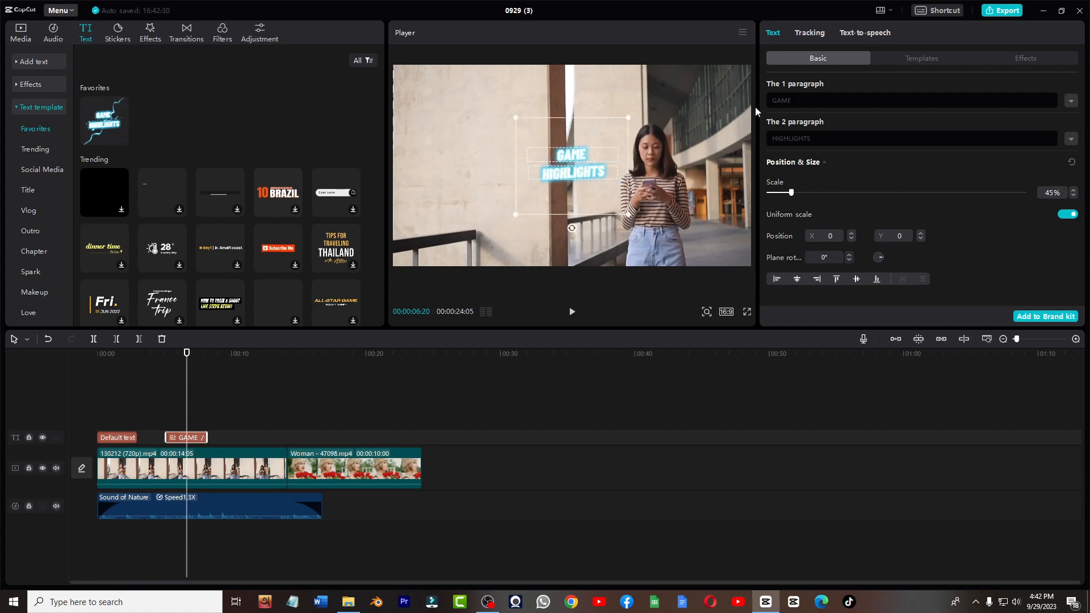
- Replace the template's first paragraph with Day
left_click(796, 100)
key("BackSpace")
key("BackSpace")
key("BackSpace")
key("BackSpace")
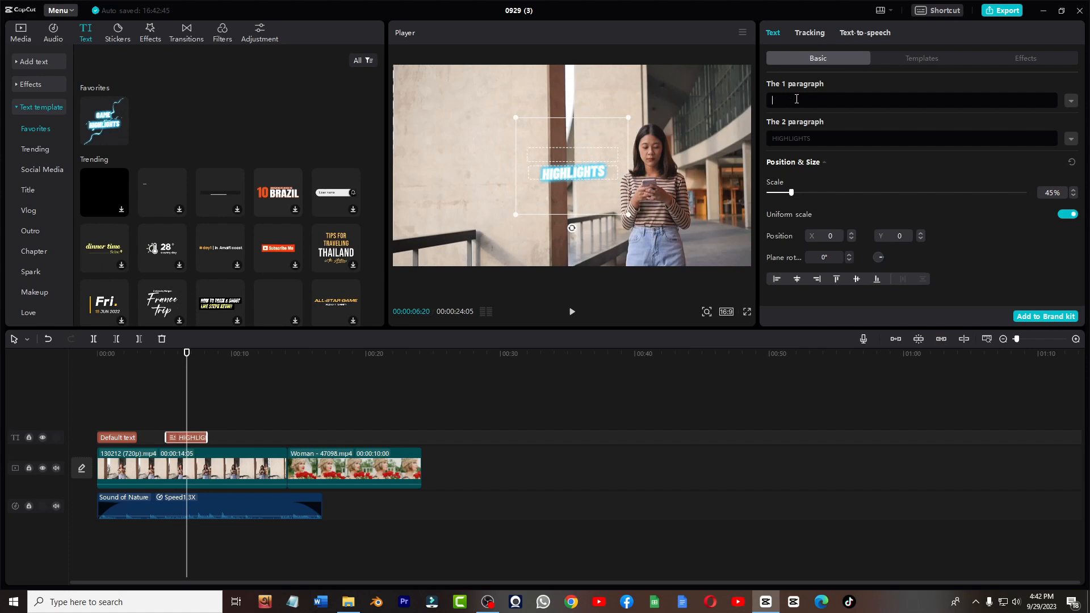
type("Day")
- Play back the text template from about 4.5 seconds
left_click(233, 411)
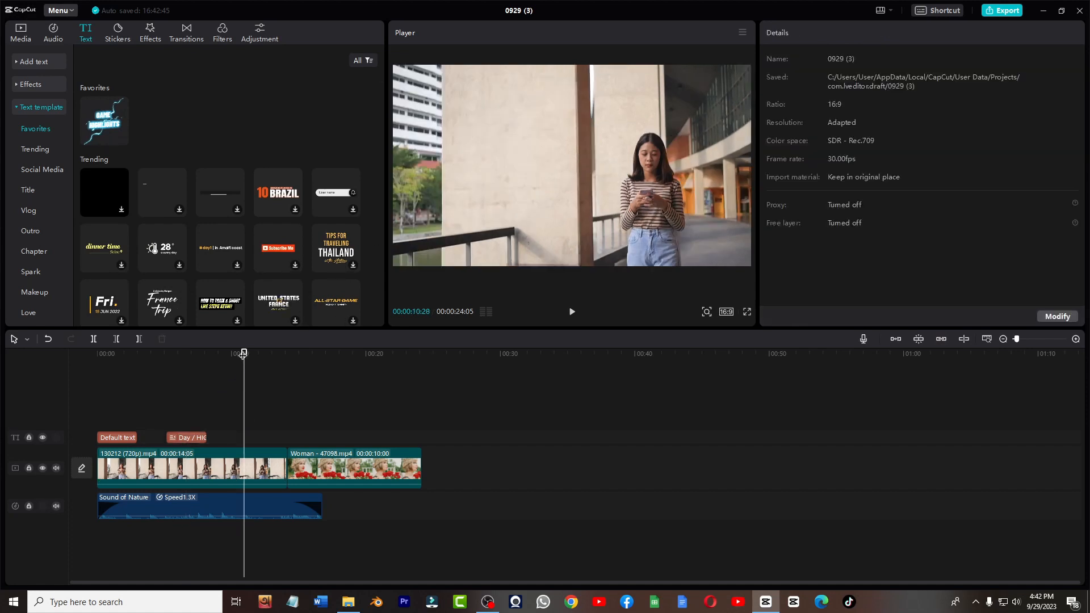
left_click_drag(243, 353, 162, 353)
key("space")
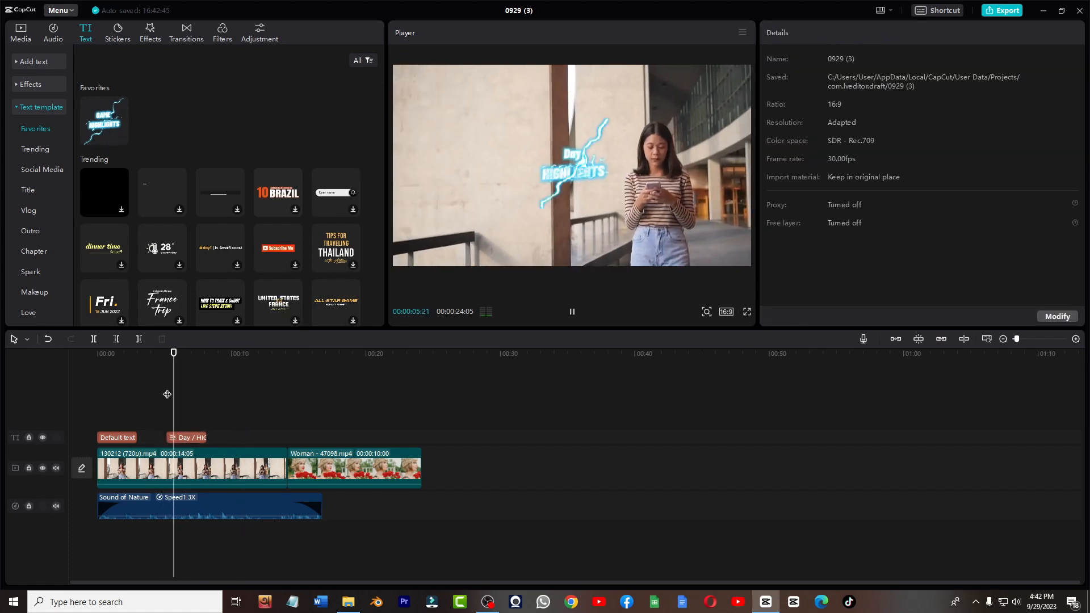
key("space")
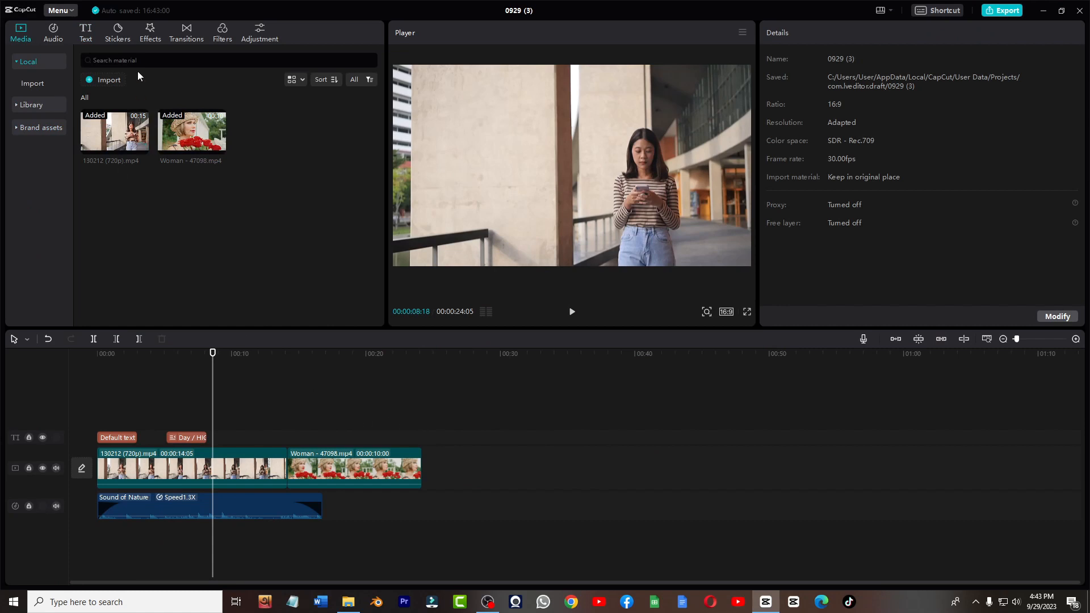
- Add the HERE arrow sticker from favourites at the playhead
left_click(118, 35)
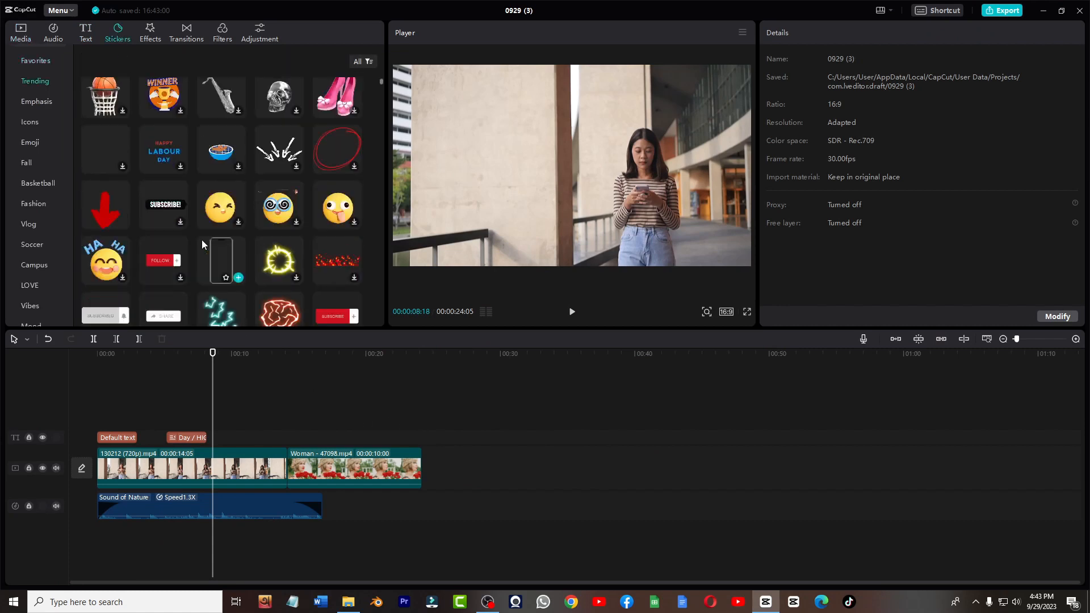
scroll(202, 243, "down", 3)
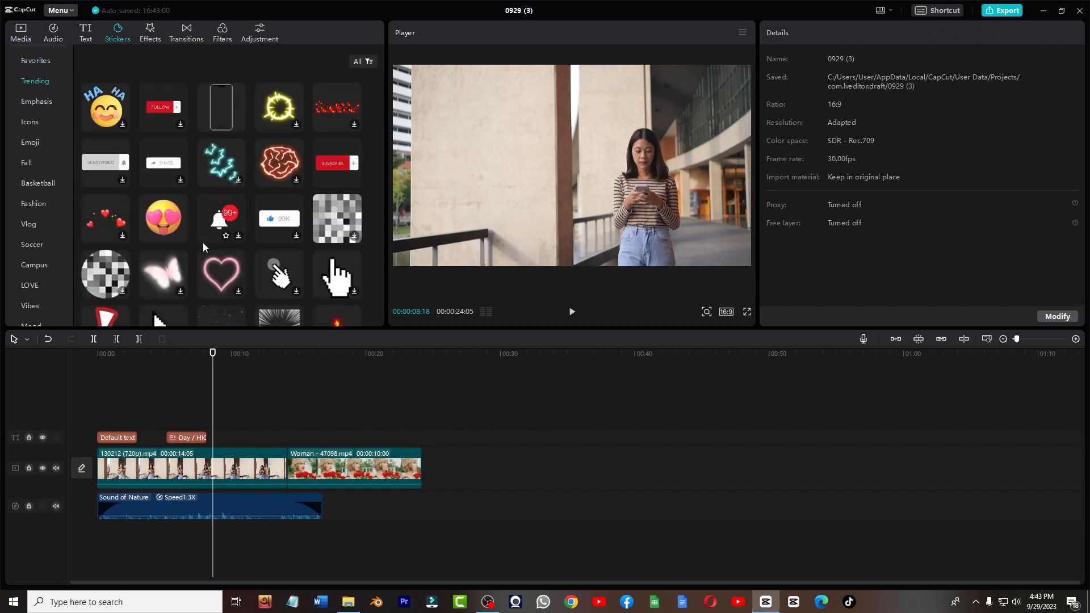
scroll(202, 242, "up", 5)
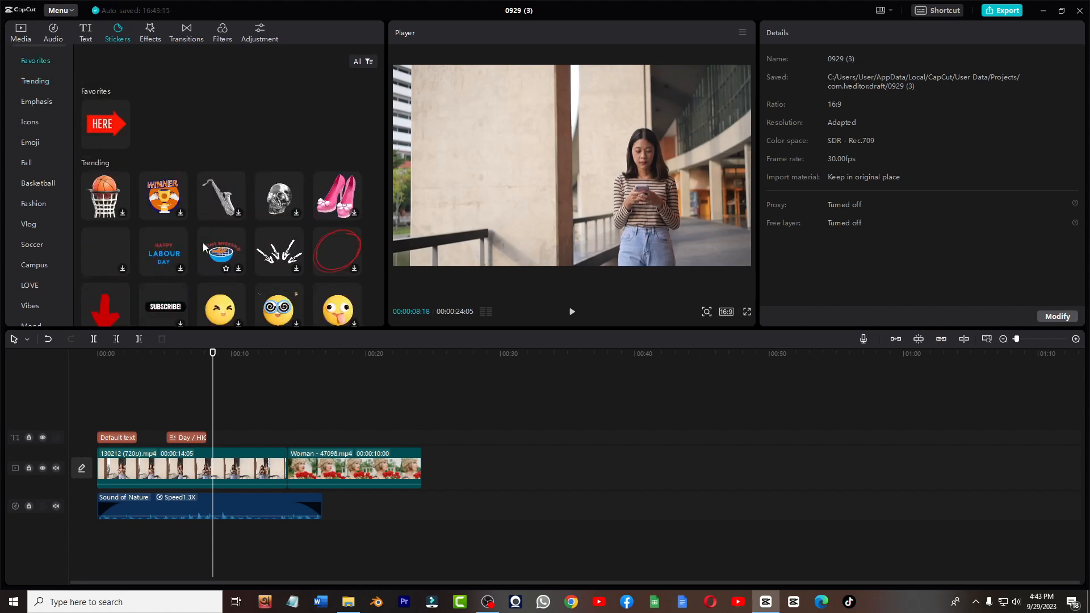
left_click(122, 141)
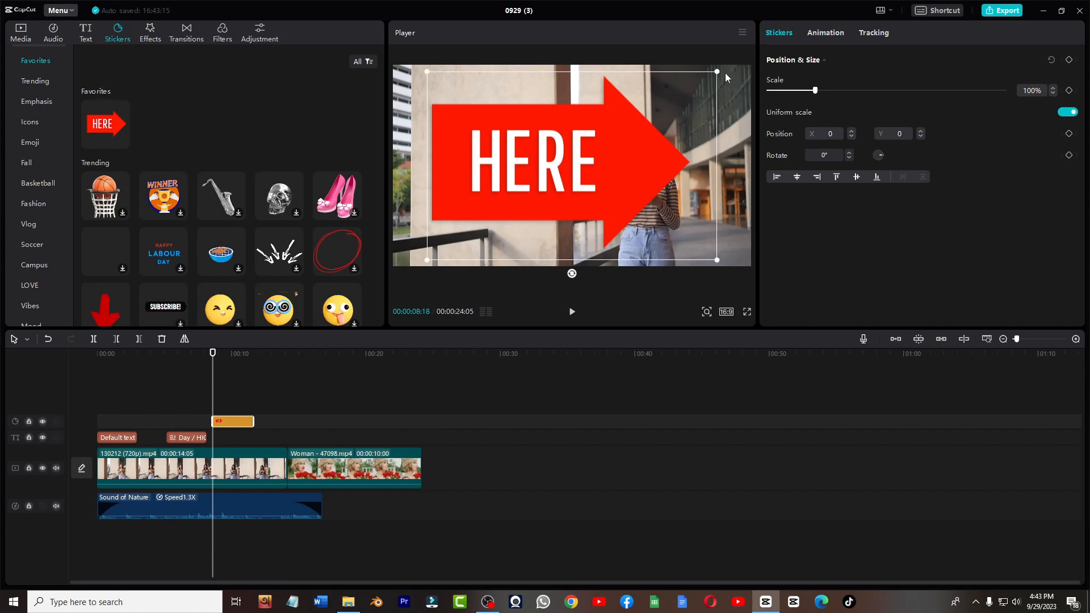
- Shrink the HERE sticker to 18% and move it to the lower-left corner of the frame
left_click_drag(725, 73, 576, 230)
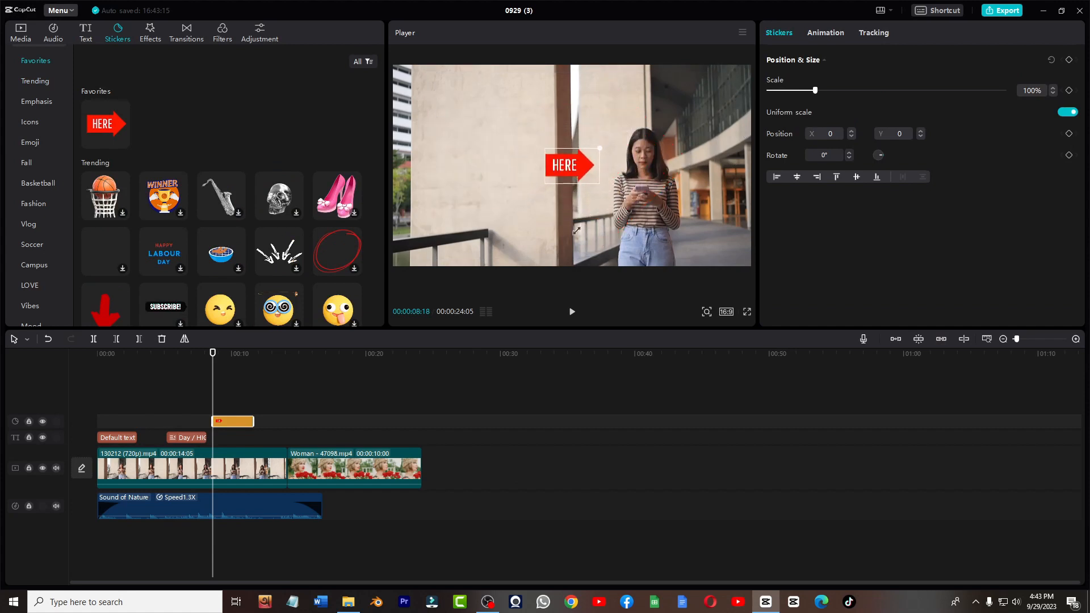
left_click_drag(580, 169, 428, 251)
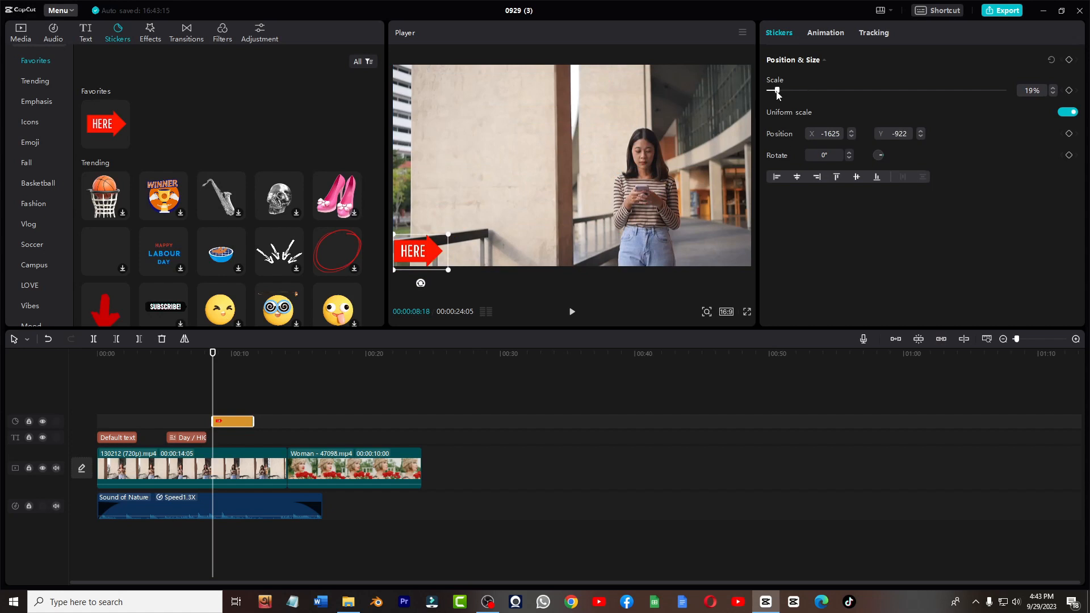
mouse_move(777, 93)
left_mouse_down()
mouse_move(792, 95)
mouse_move(778, 98)
left_mouse_up()
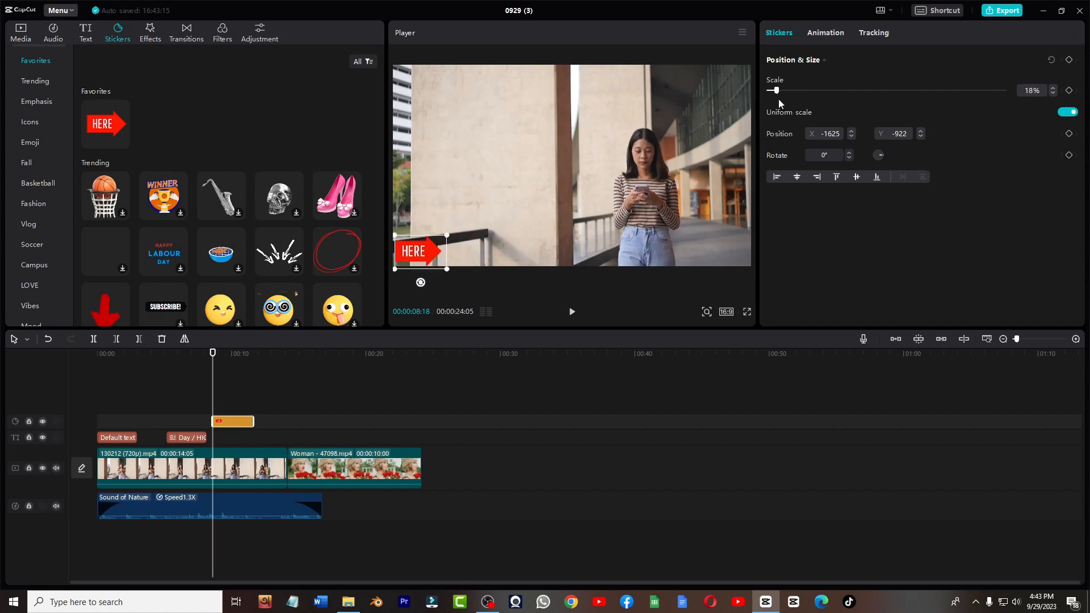
key("space")
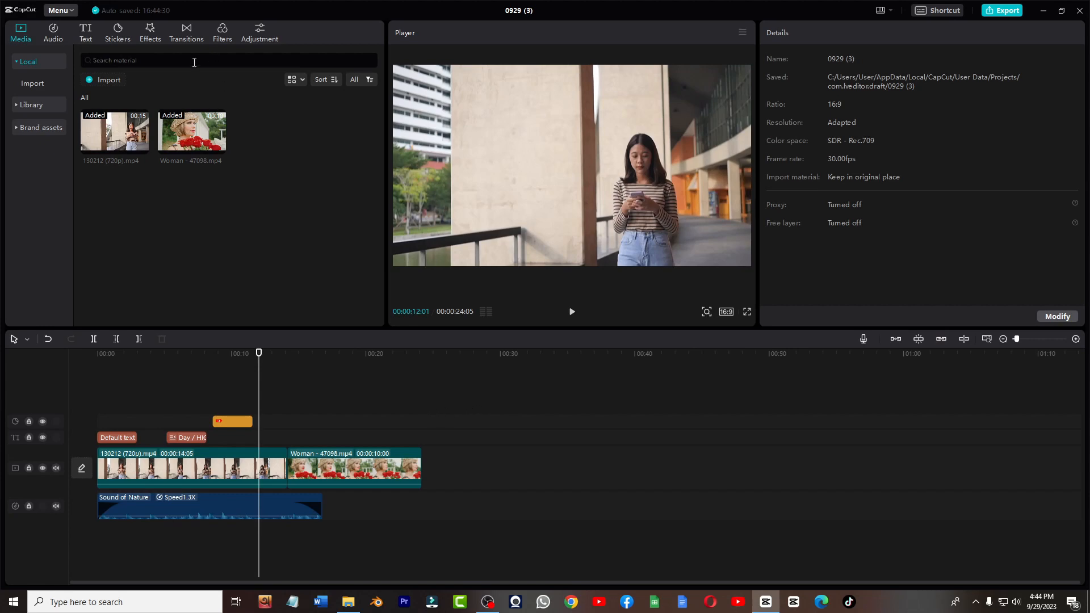
- Add the Lightning effect from favourite effects at the playhead
left_click(147, 40)
scroll(226, 210, "down", 5)
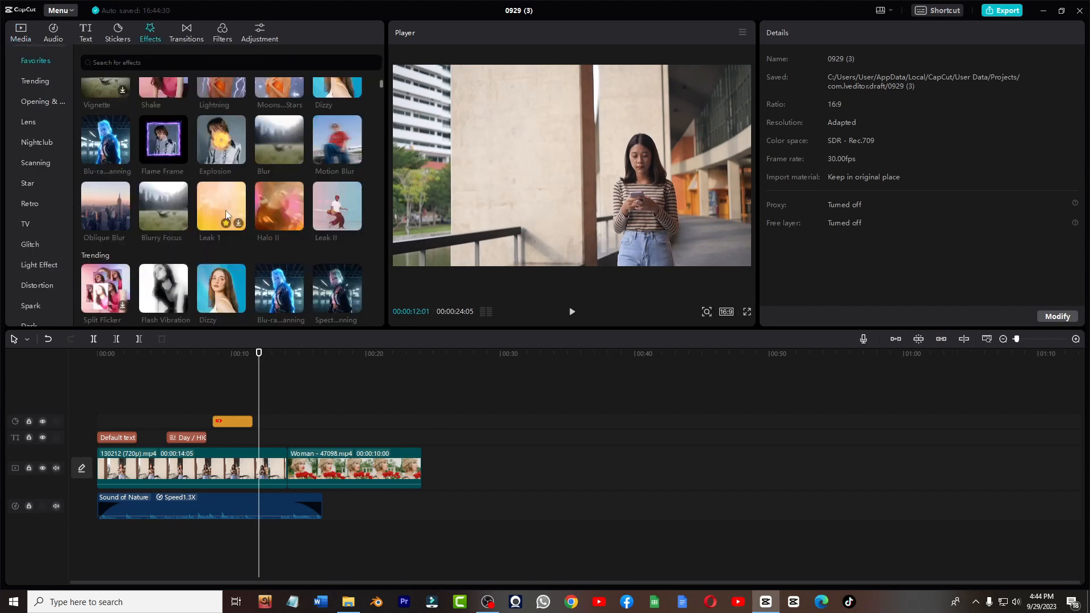
scroll(228, 223, "up", 5)
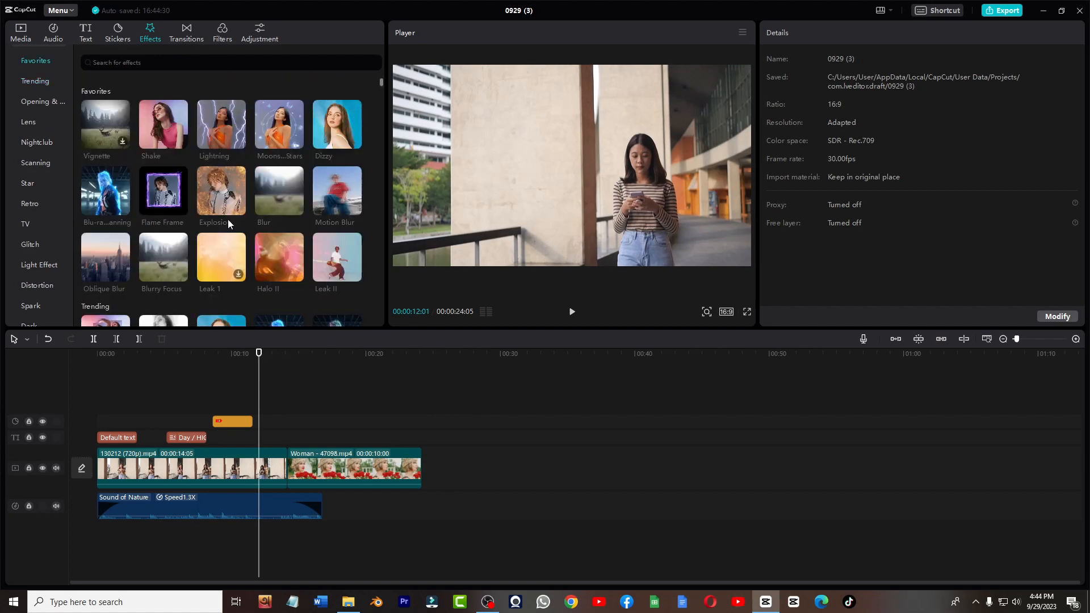
left_click(239, 142)
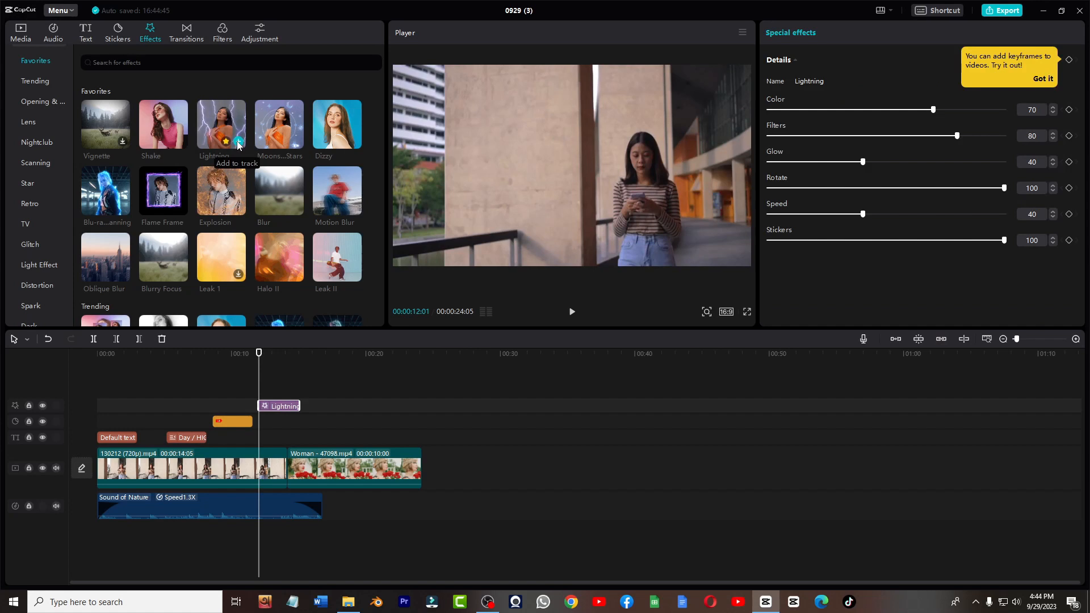
- Preview the Lightning effect, then set its Color to 25 and lower its Glow and Rotate
key("space")
key("space")
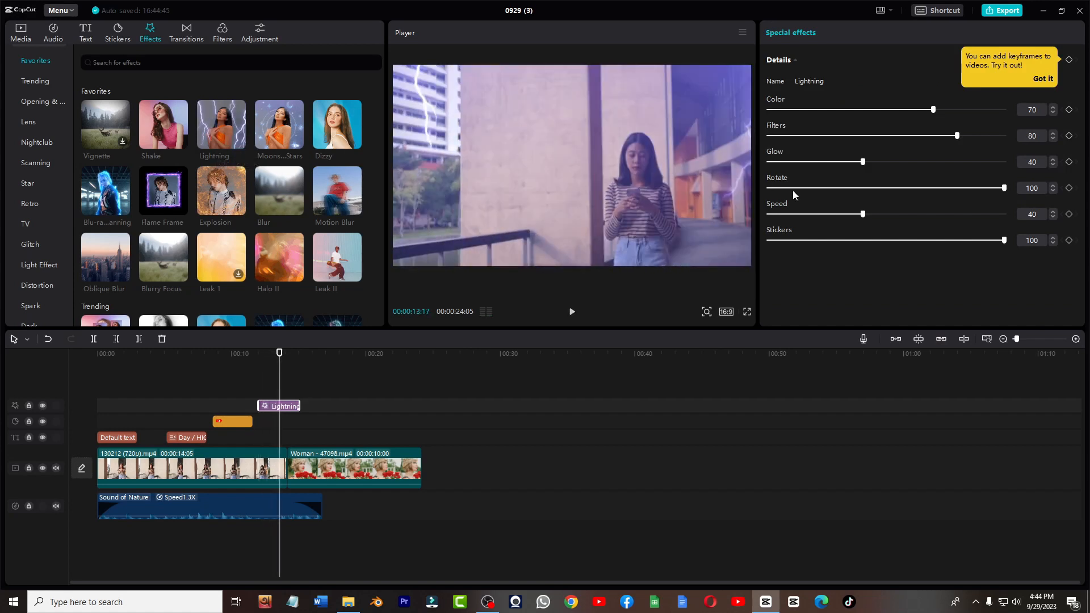
left_click_drag(933, 110, 842, 110)
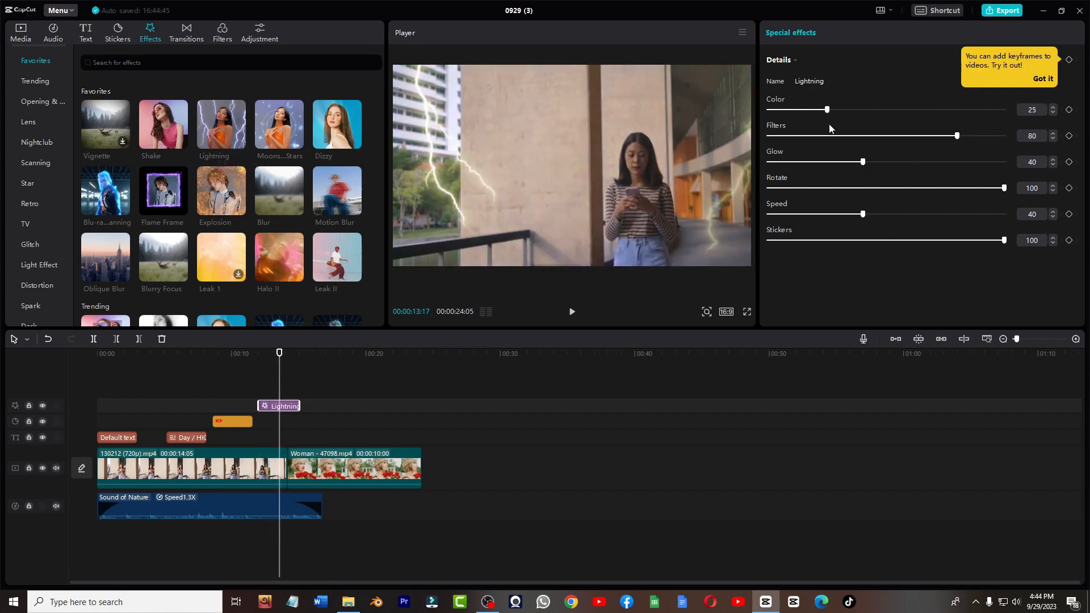
left_click_drag(863, 161, 833, 163)
left_click_drag(1003, 188, 905, 240)
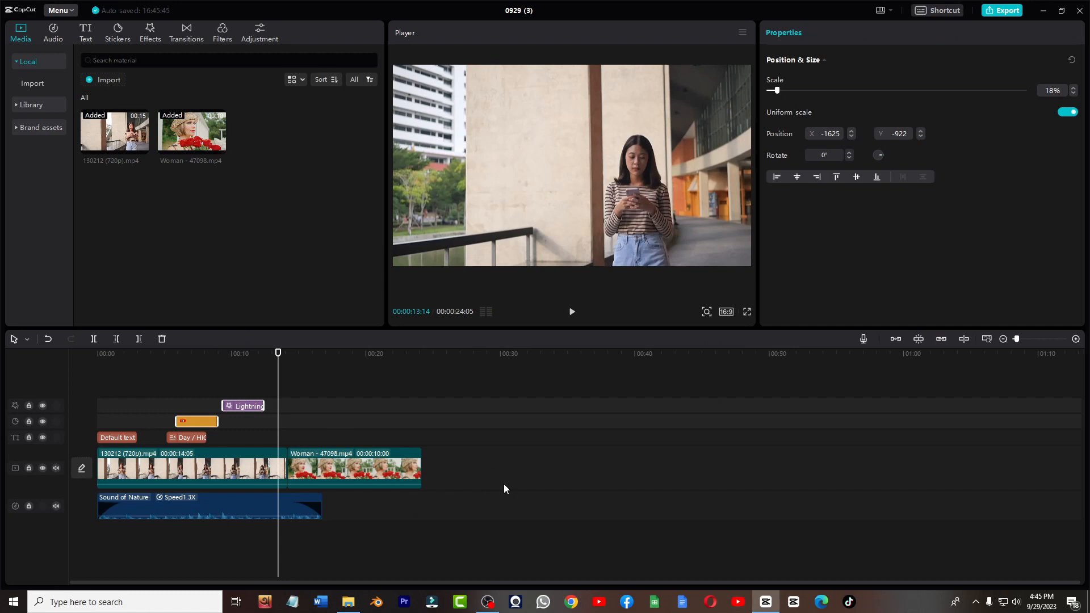
- Add the Shake III camera transition between the two clips, accepting duplicate frames
left_click(195, 36)
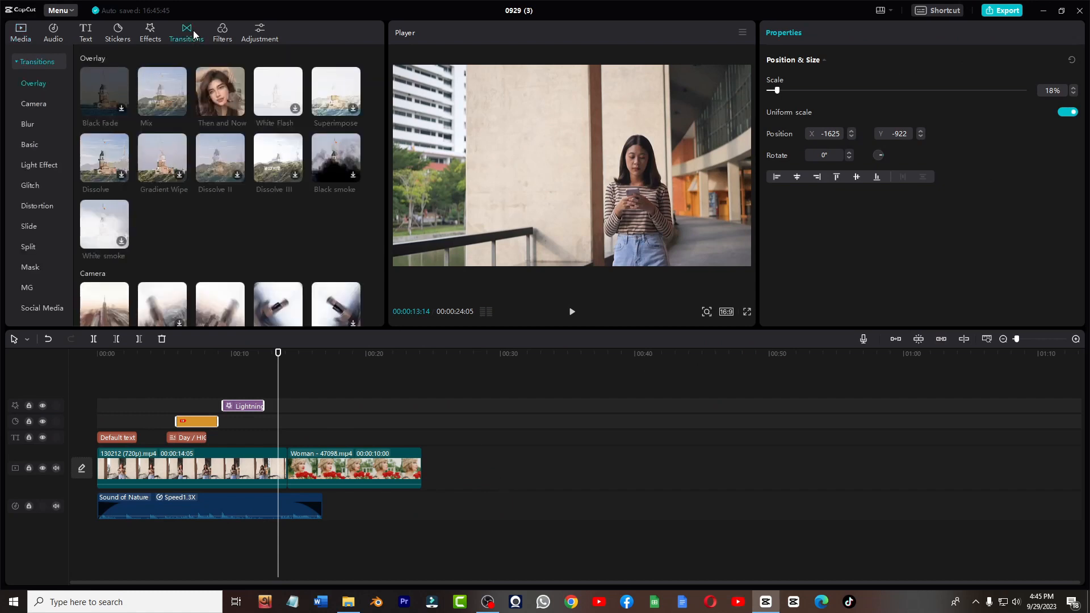
scroll(271, 198, "down", 2)
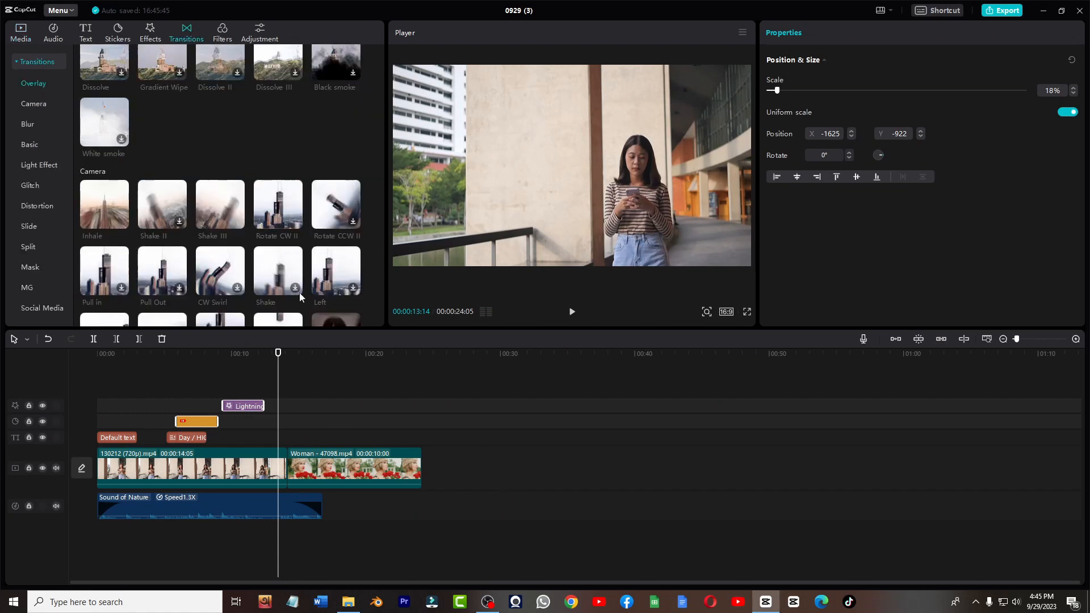
left_click(237, 222)
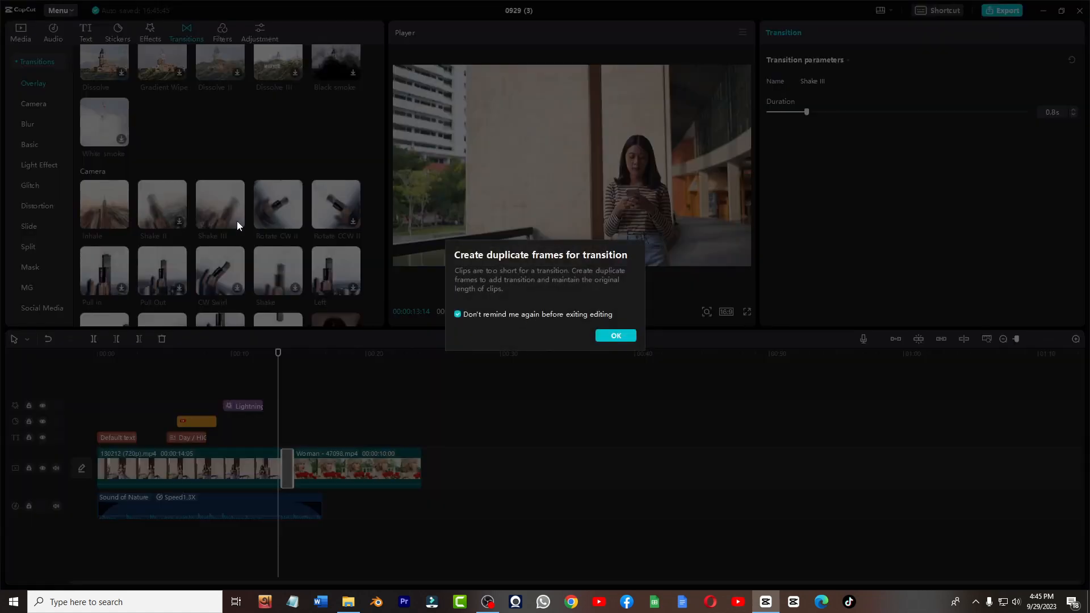
left_click(622, 336)
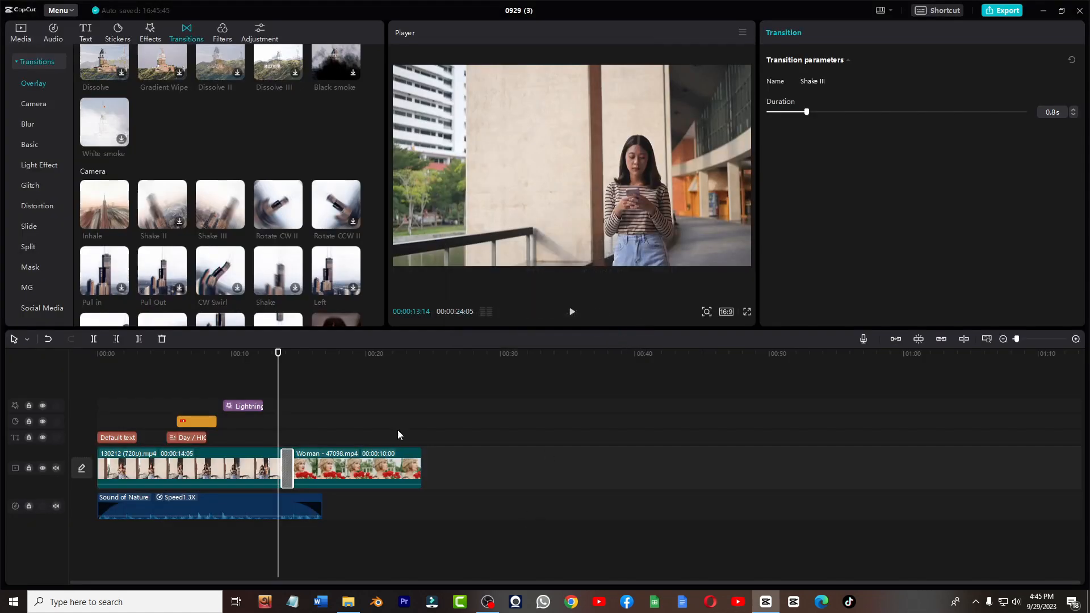
- Play back the Shake III transition and browse the camera transitions
left_click(572, 311)
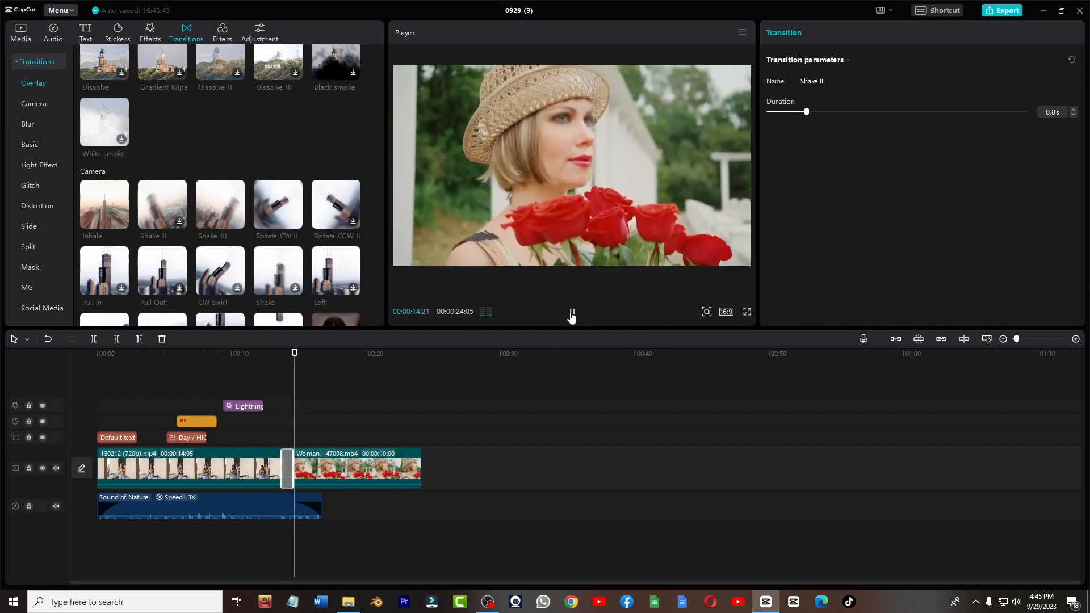
left_click(572, 313)
scroll(272, 166, "up", 2)
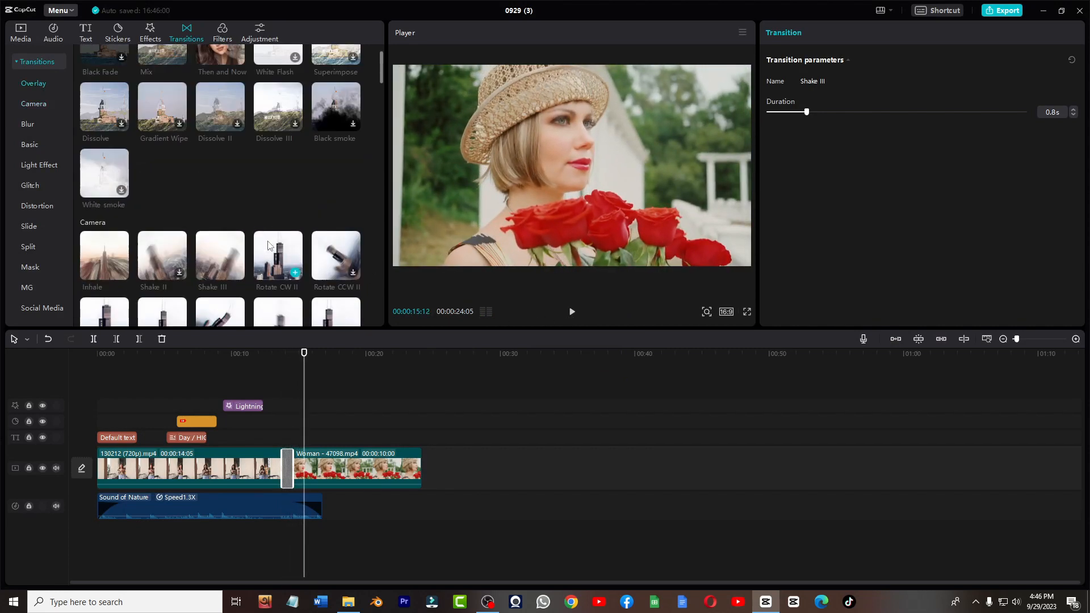
scroll(268, 243, "up", 1)
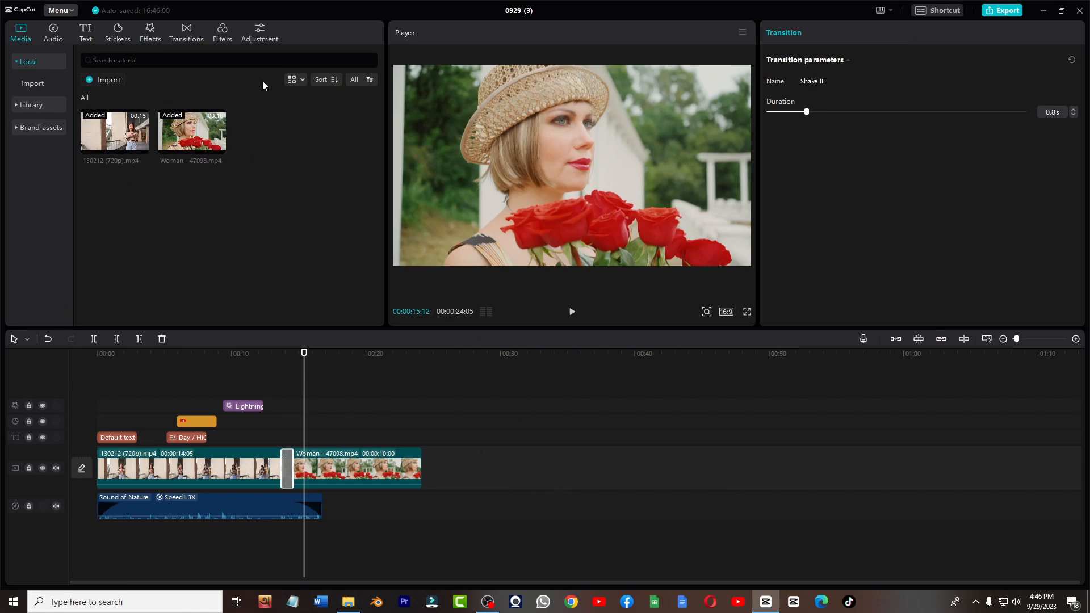
- Add the Vibrant I filter at the playhead and lower its strength
left_click(221, 36)
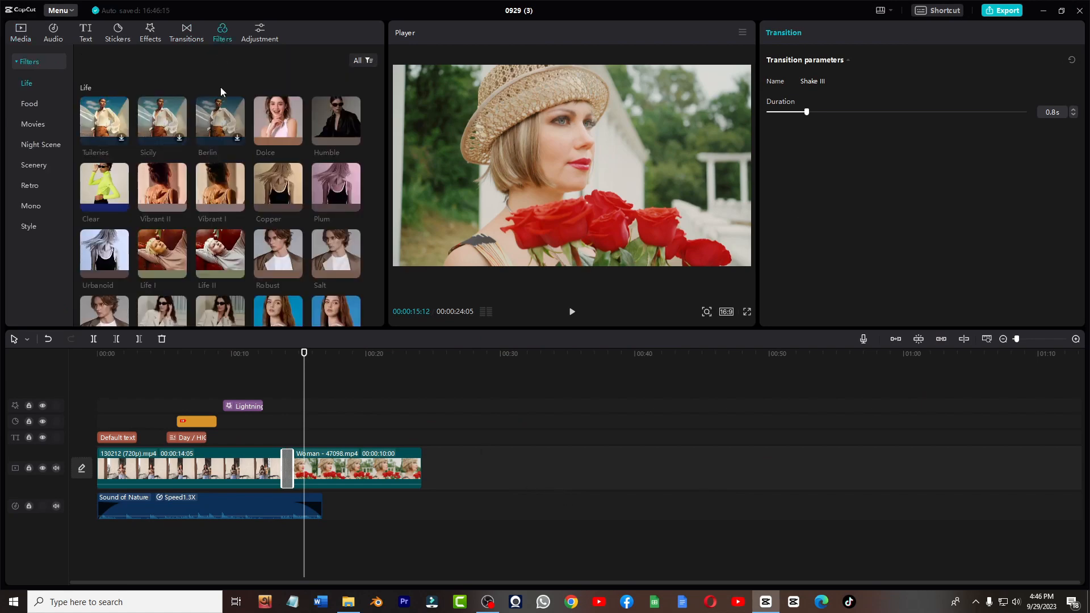
scroll(238, 226, "down", 10)
scroll(239, 243, "up", 10)
left_click(237, 207)
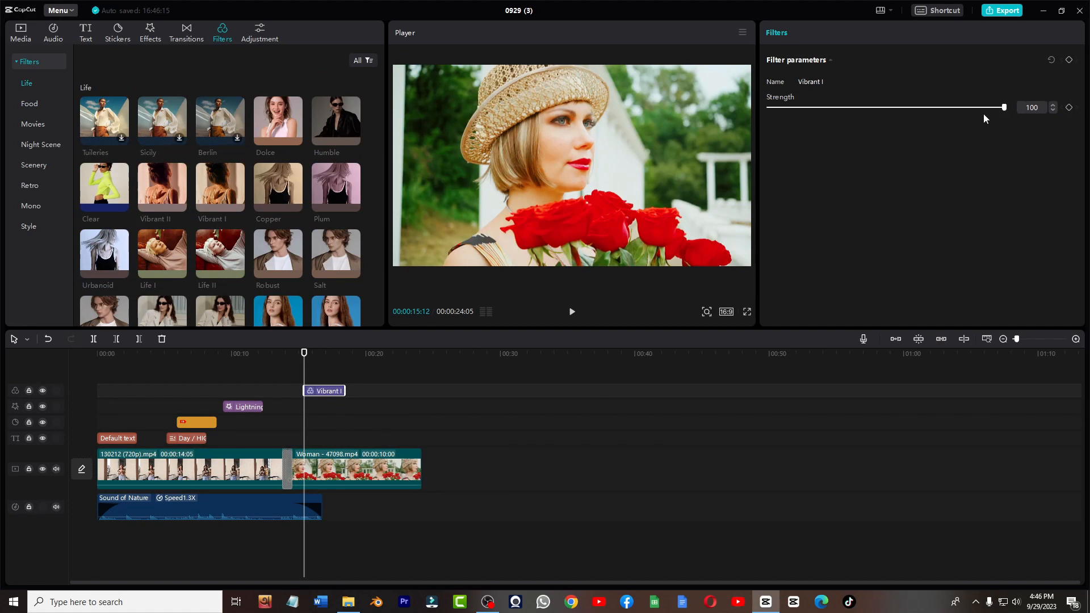
left_click_drag(1005, 108, 810, 125)
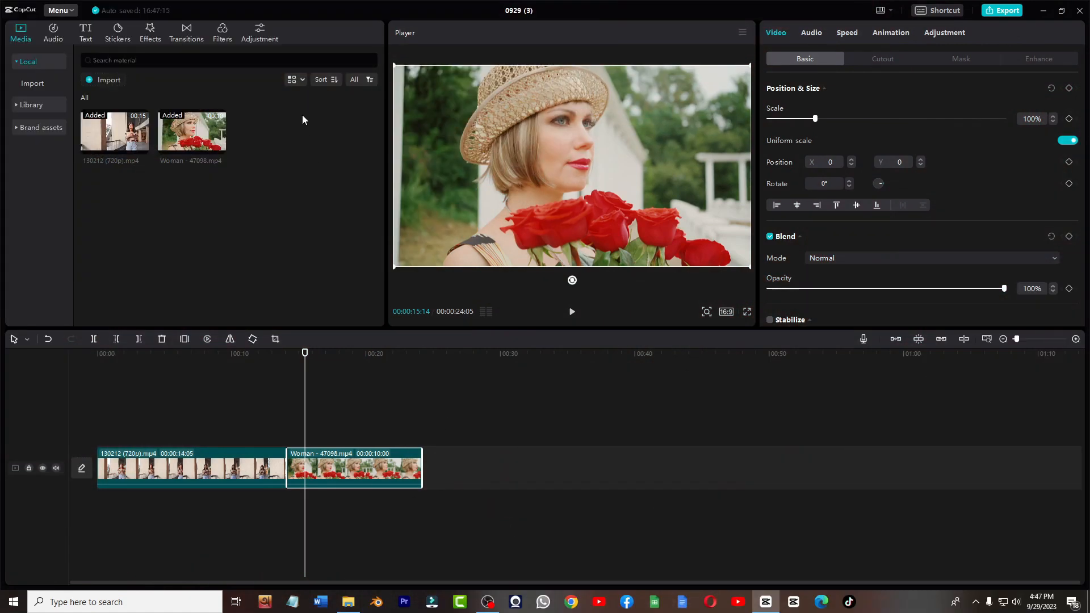
- Add a custom adjustment at the playhead and extend it to the end of the second clip
left_click(264, 38)
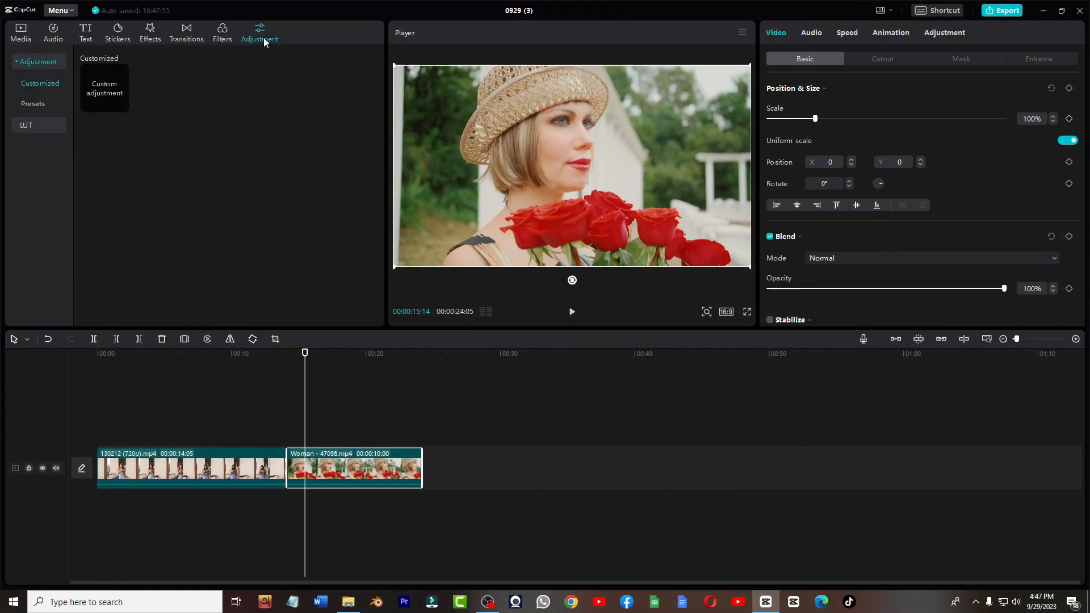
left_click(121, 106)
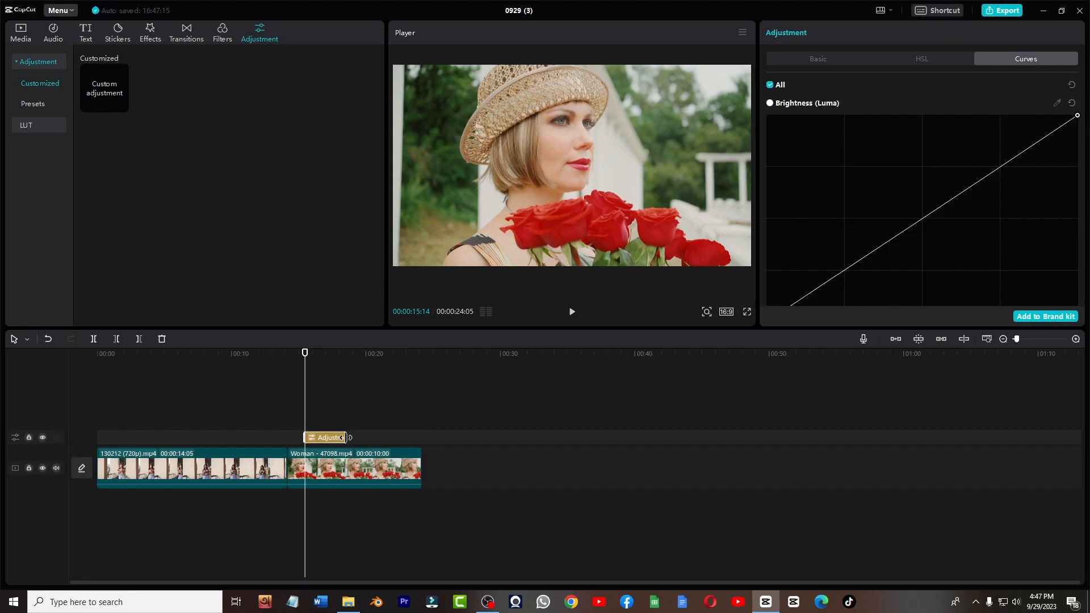
left_click_drag(342, 437, 402, 437)
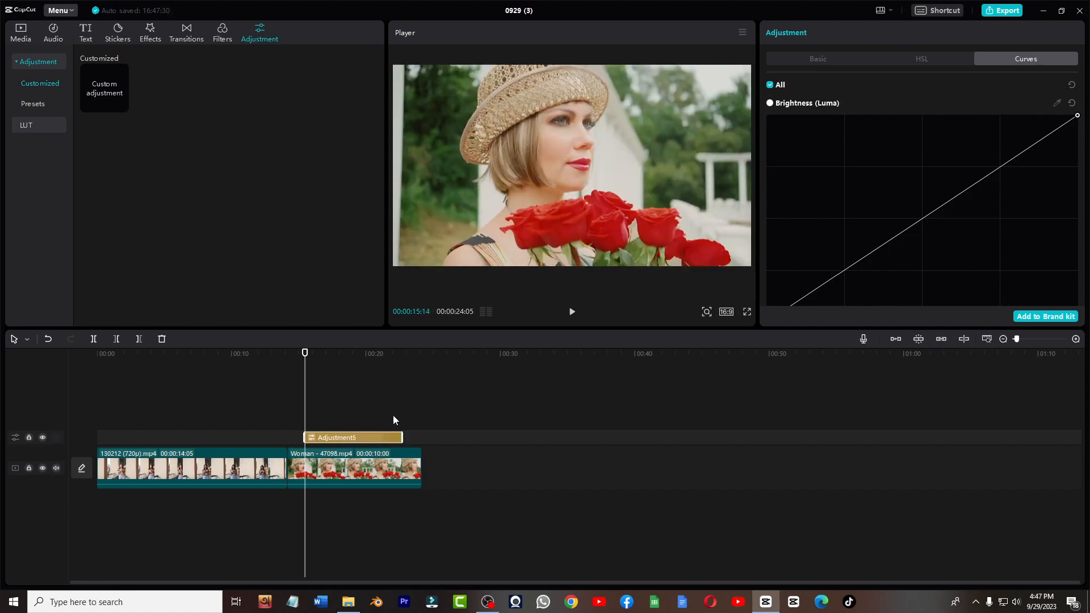
- Set the adjustment's Temp to -5, Hue to 15, Saturation to 6 and Vignette to 14
left_click(817, 59)
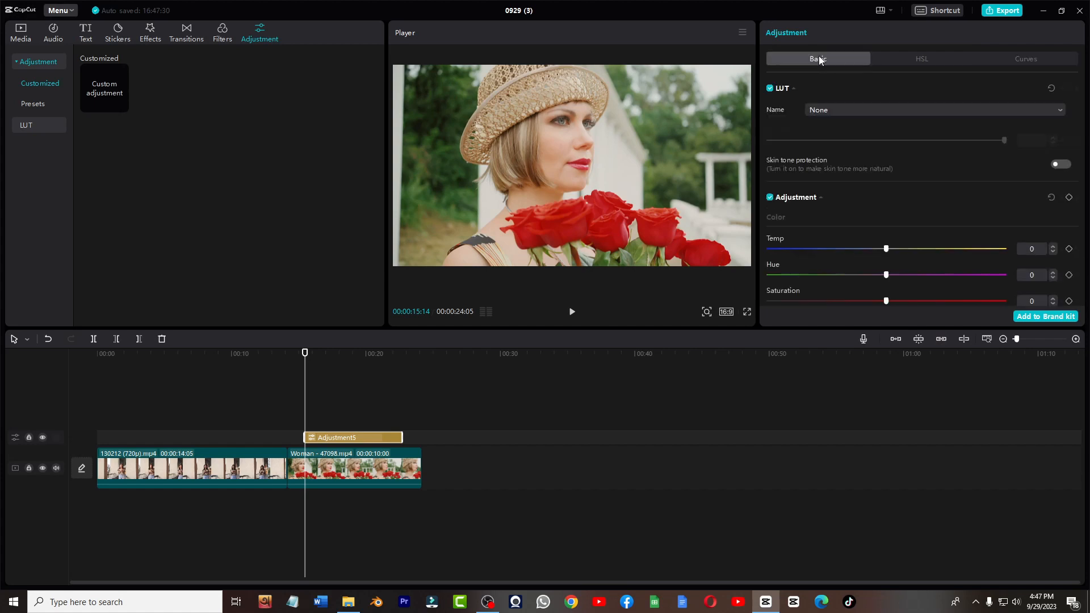
scroll(852, 176, "down", 1)
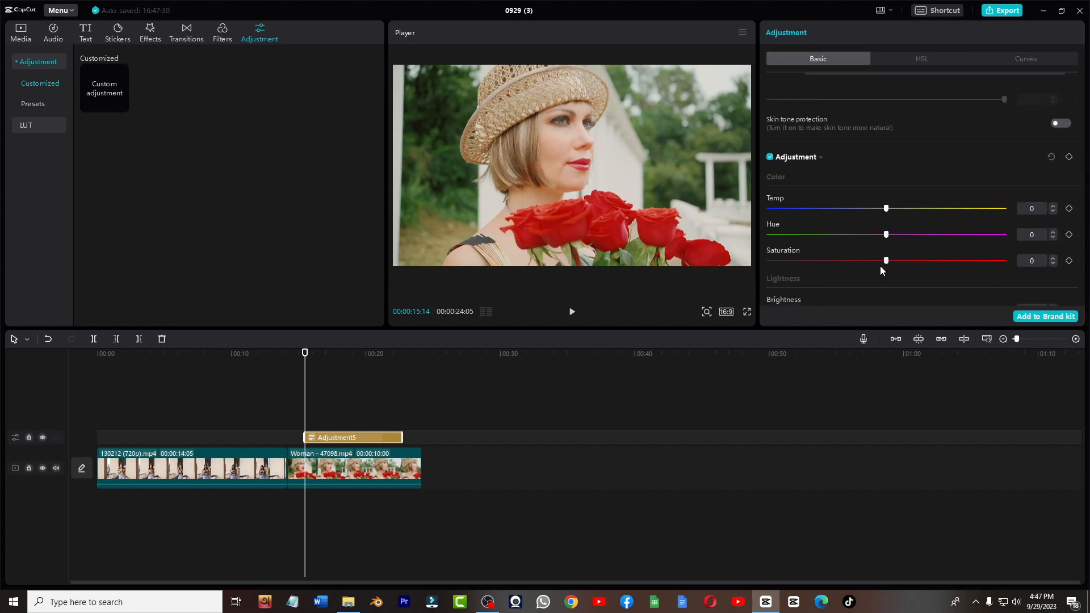
mouse_move(891, 261)
left_mouse_down()
mouse_move(924, 263)
mouse_move(886, 266)
mouse_move(901, 266)
left_mouse_up()
left_click_drag(888, 235, 874, 211)
scroll(896, 264, "down", 5)
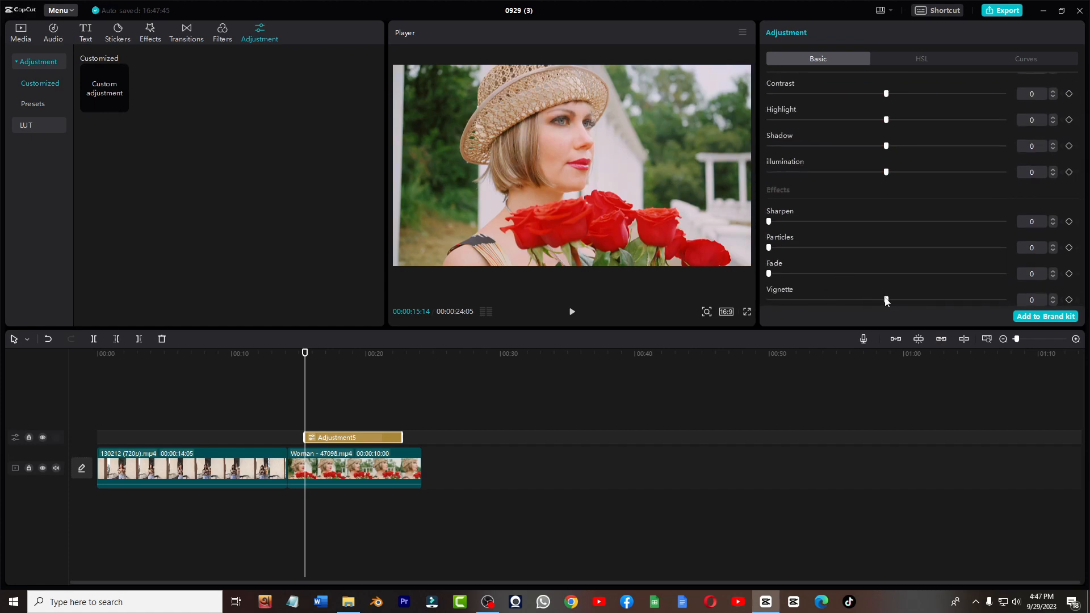
left_click_drag(886, 301, 919, 302)
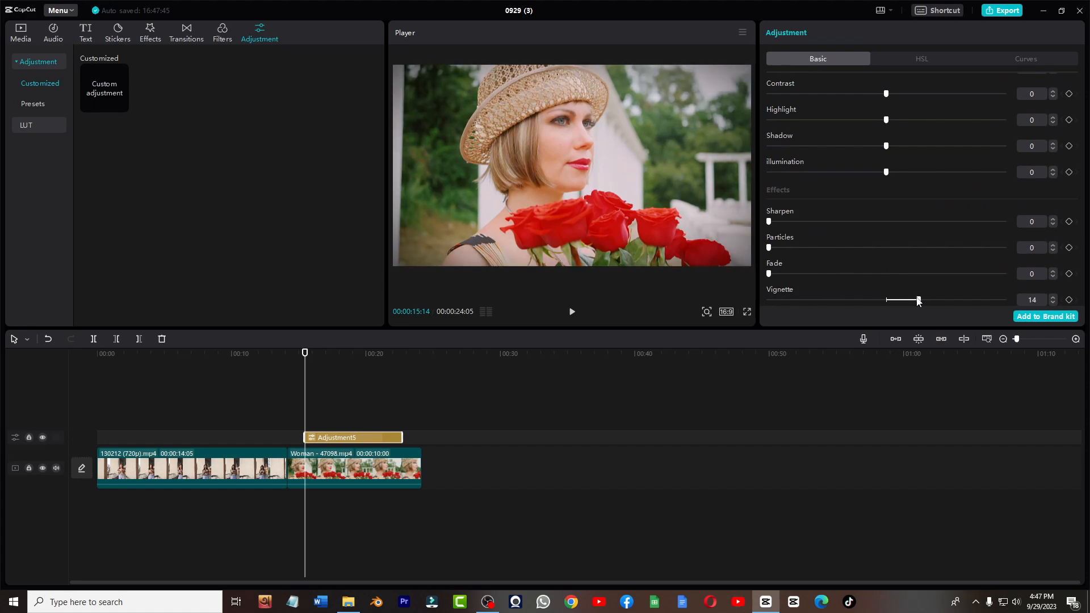
scroll(863, 199, "up", 8)
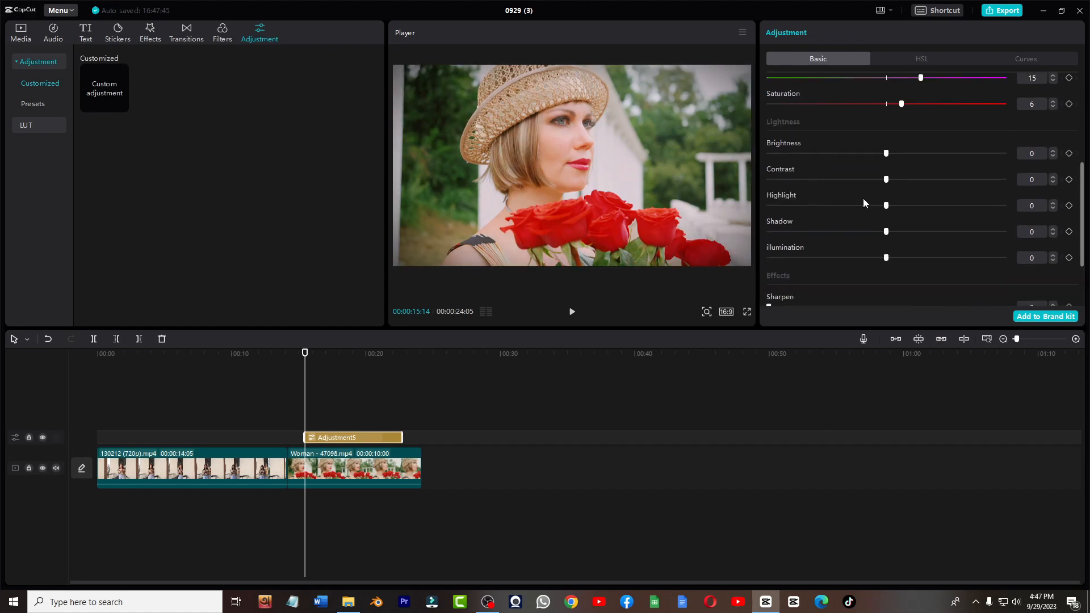
- Raise the green colour's saturation in the adjustment's HSL settings
left_click(923, 61)
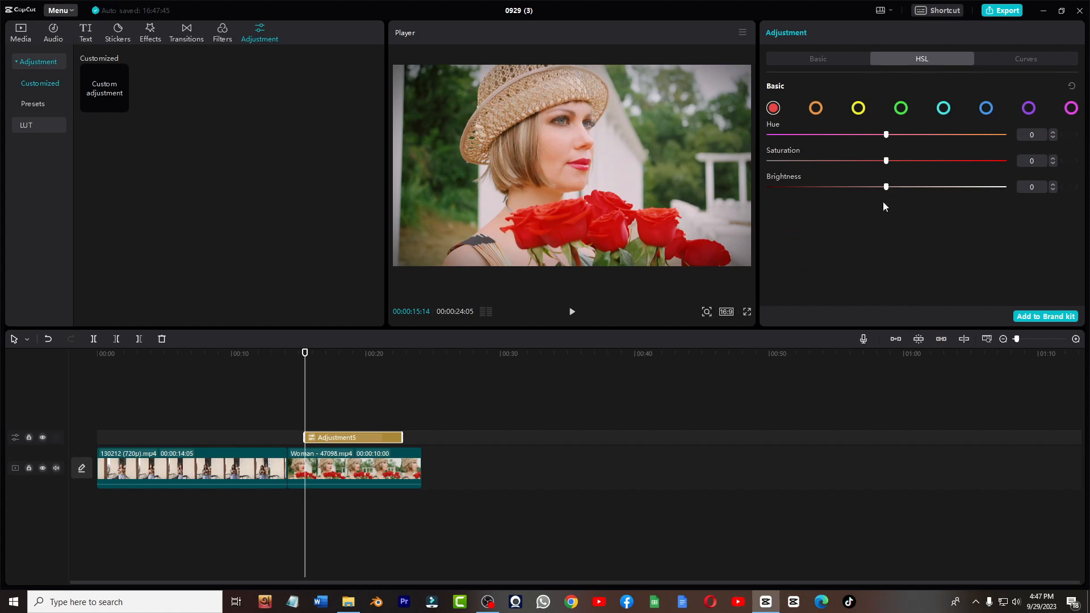
mouse_move(887, 163)
left_mouse_down()
mouse_move(917, 162)
mouse_move(844, 162)
mouse_move(887, 164)
left_mouse_up()
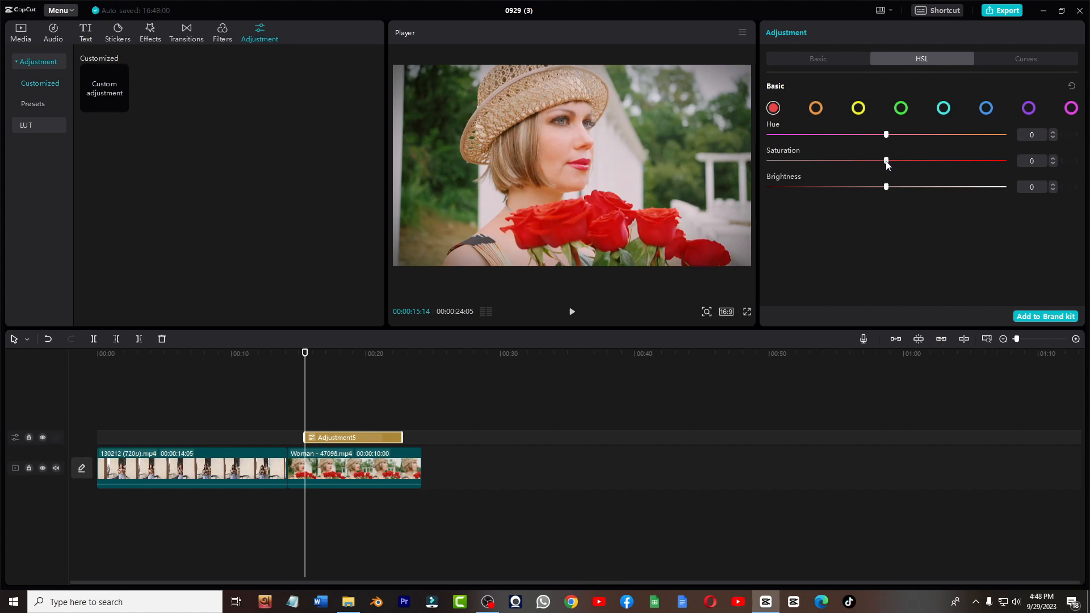
left_click(859, 109)
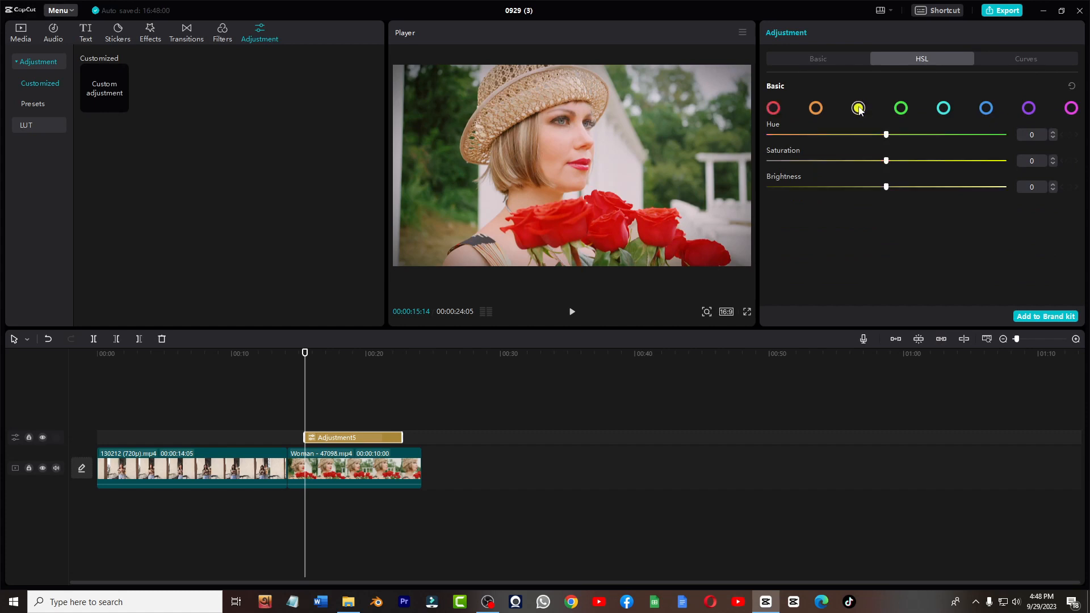
left_click(902, 108)
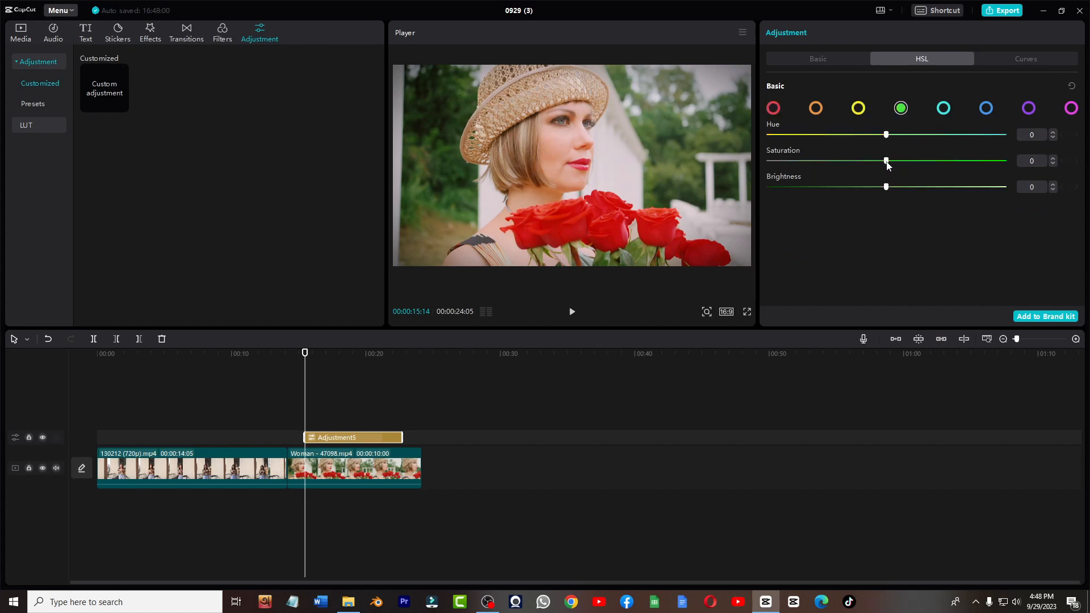
left_click_drag(887, 163, 943, 164)
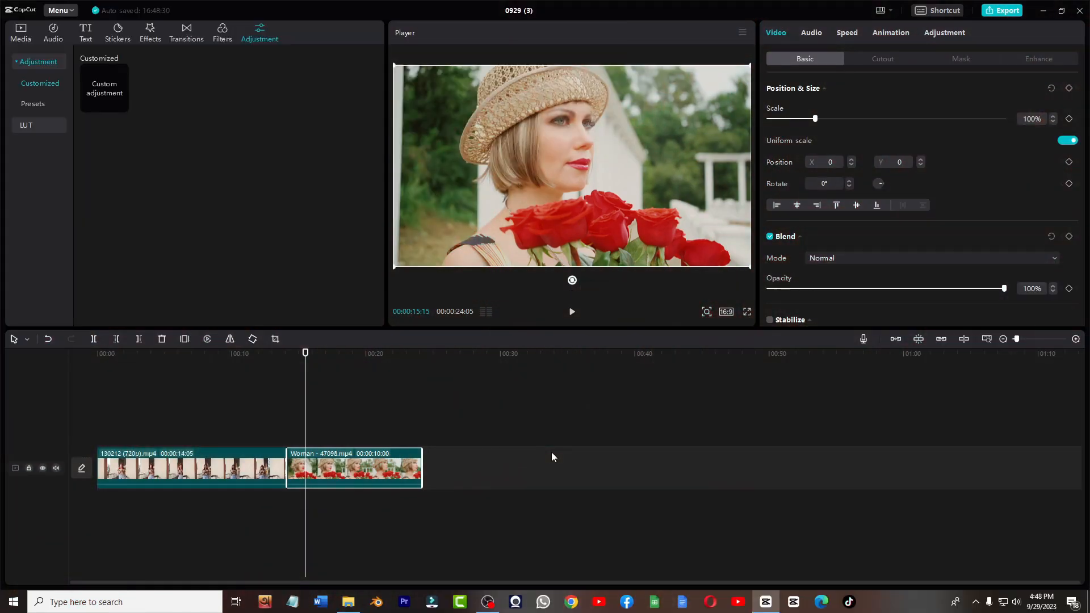
- Set the second clip's speed to 0.6x
left_click(848, 33)
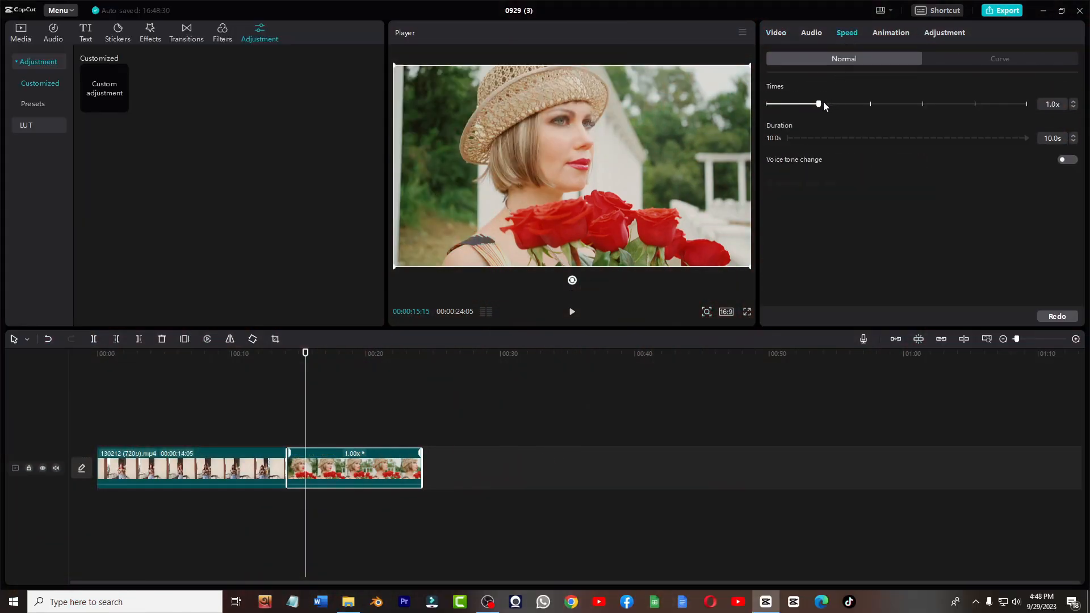
mouse_move(845, 106)
left_mouse_down()
mouse_move(800, 104)
mouse_move(841, 107)
left_mouse_up()
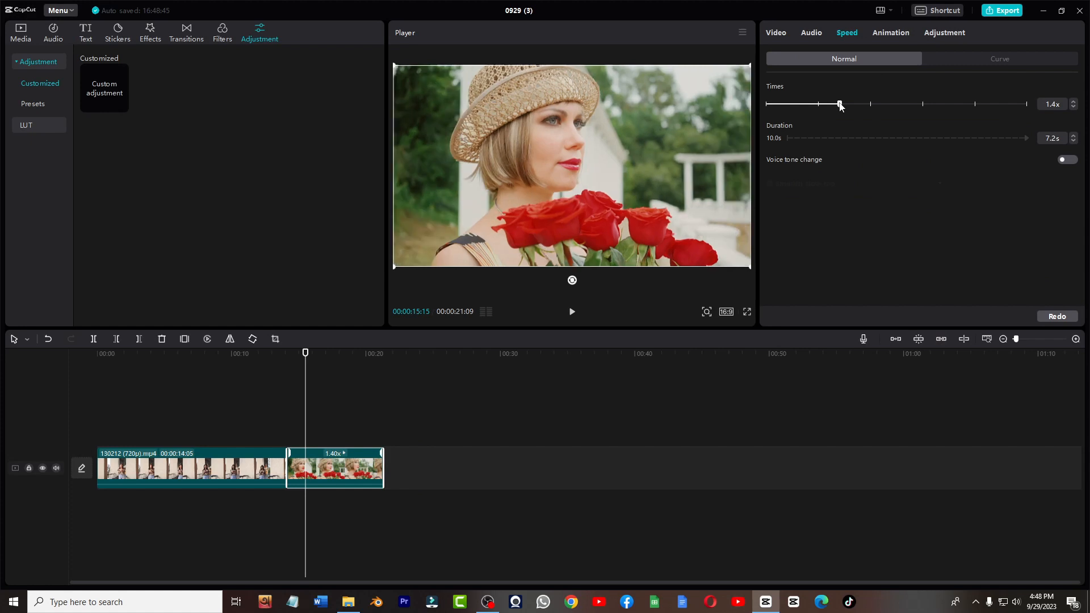
left_click_drag(841, 106, 797, 107)
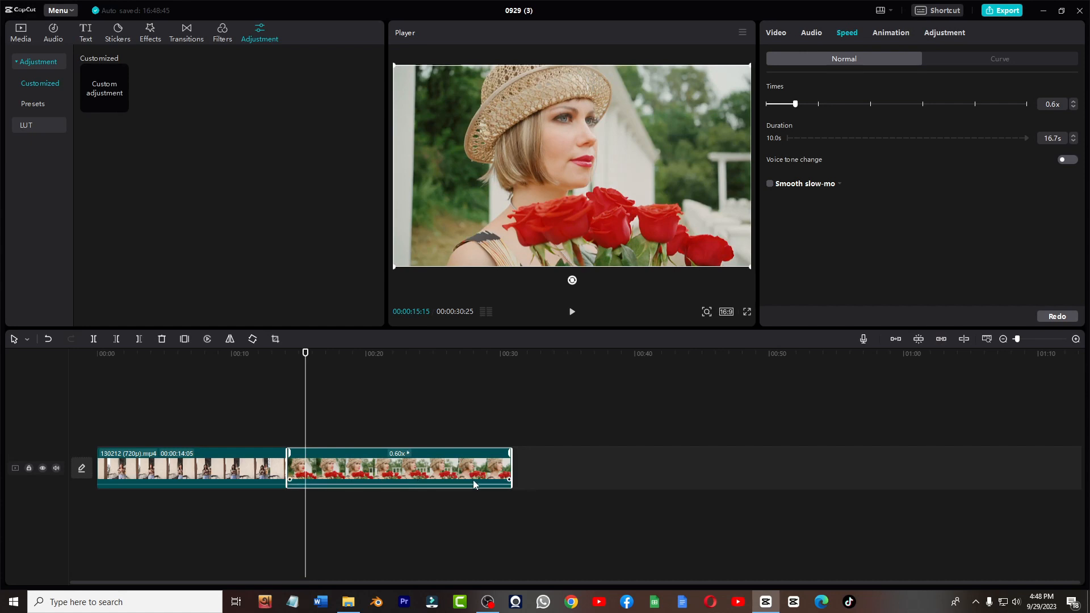
- Play the clip, set its speed to 2.9x and move the playhead back
key("space")
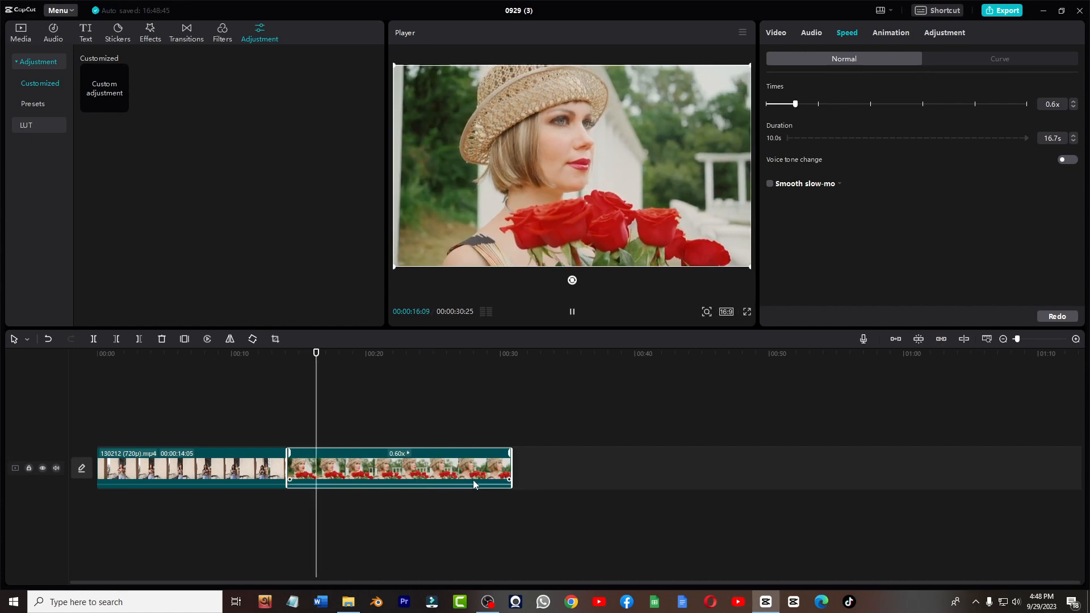
left_click(885, 104)
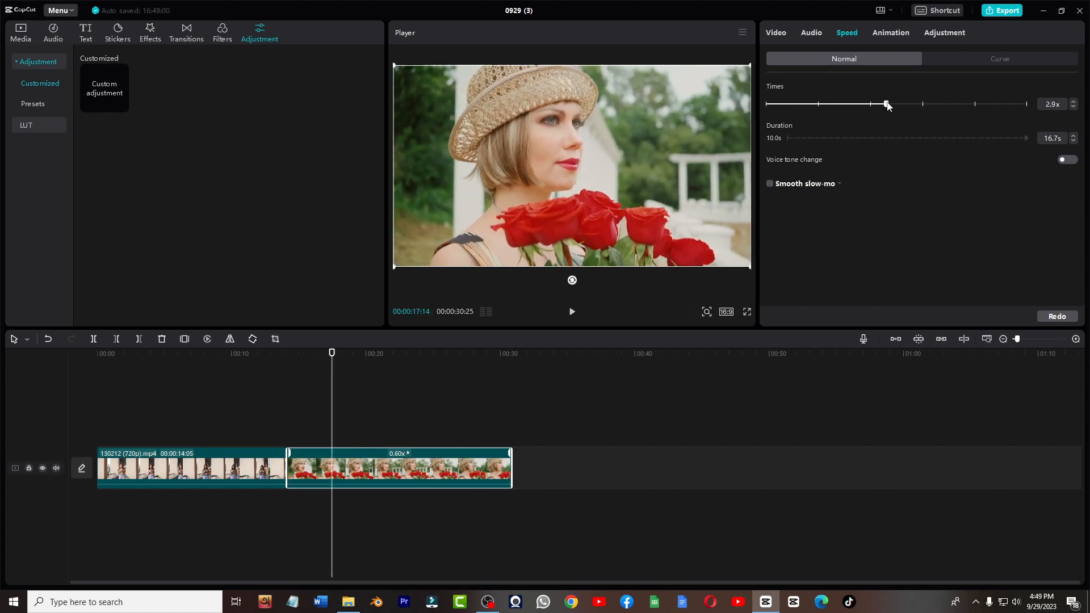
left_click_drag(332, 370, 305, 368)
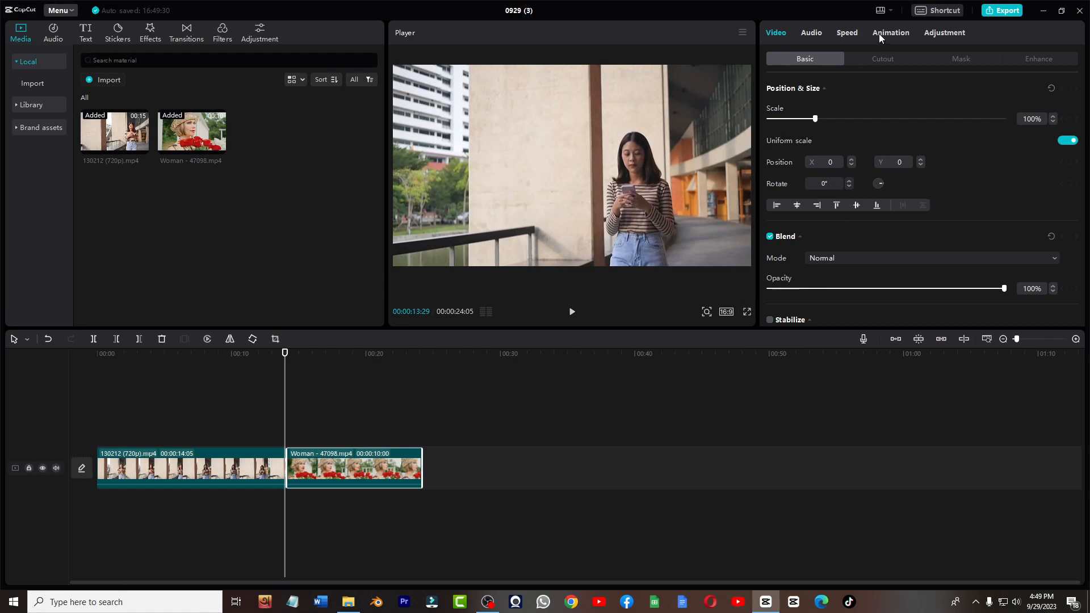
- Apply the Rotating In animation to the second clip and preview it from the clip's start
left_click(879, 32)
scroll(890, 196, "down", 1)
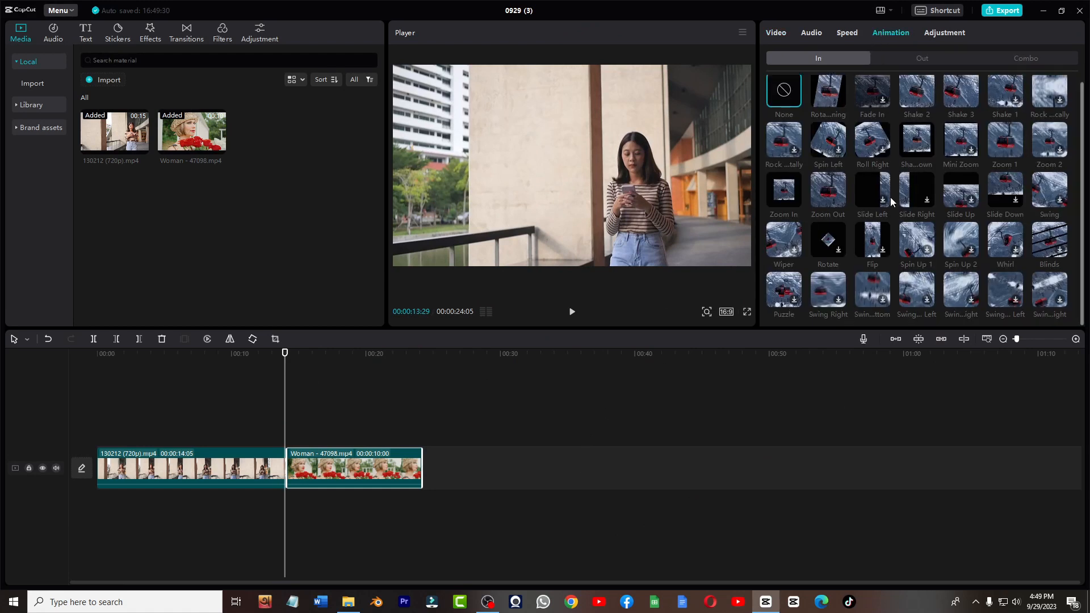
scroll(890, 197, "up", 1)
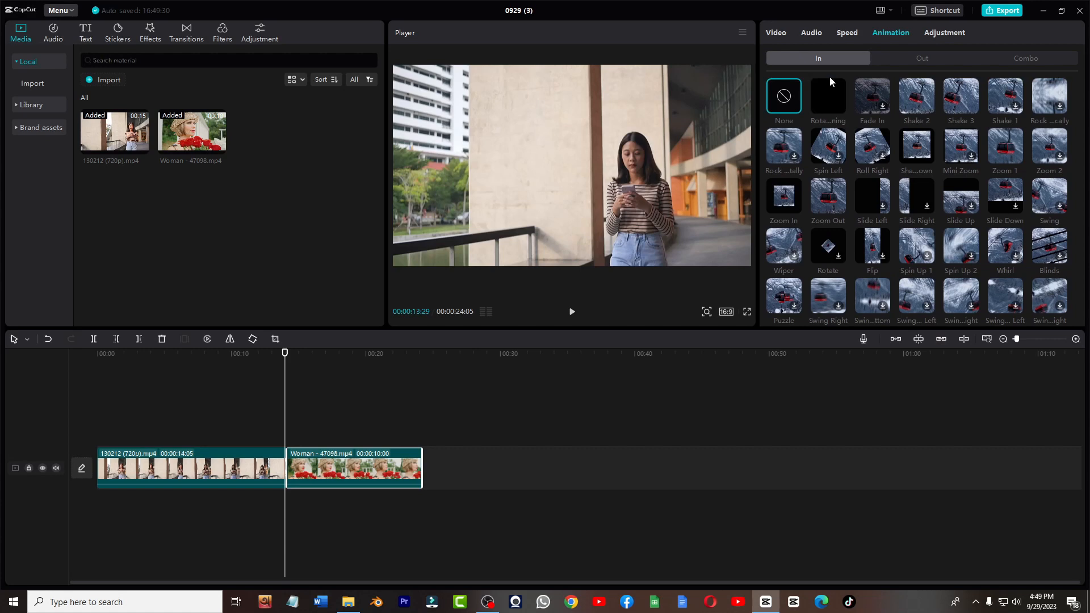
left_click(831, 98)
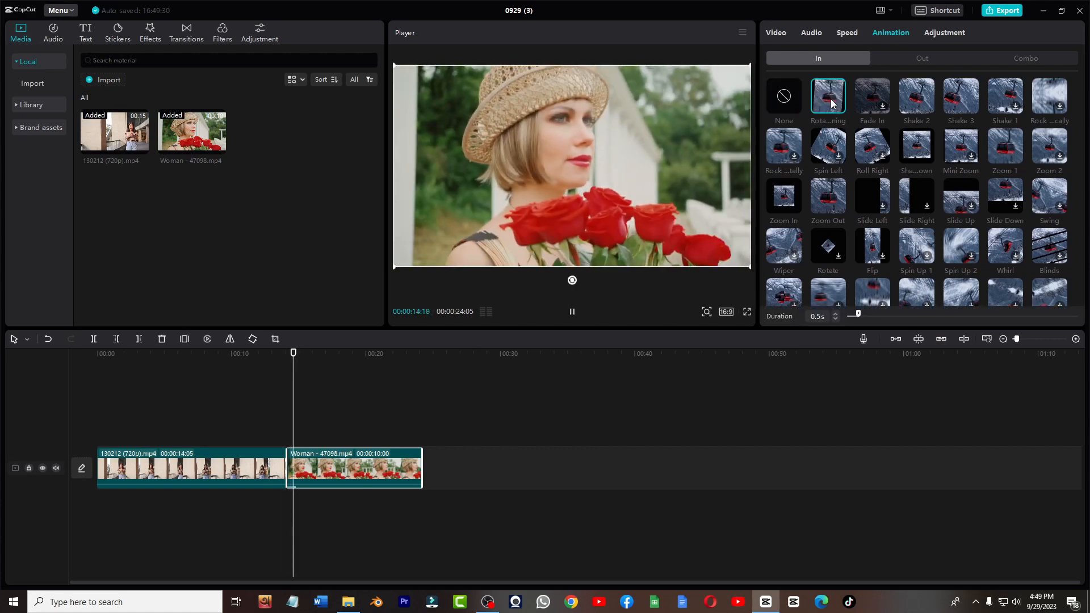
left_click_drag(294, 356, 284, 362)
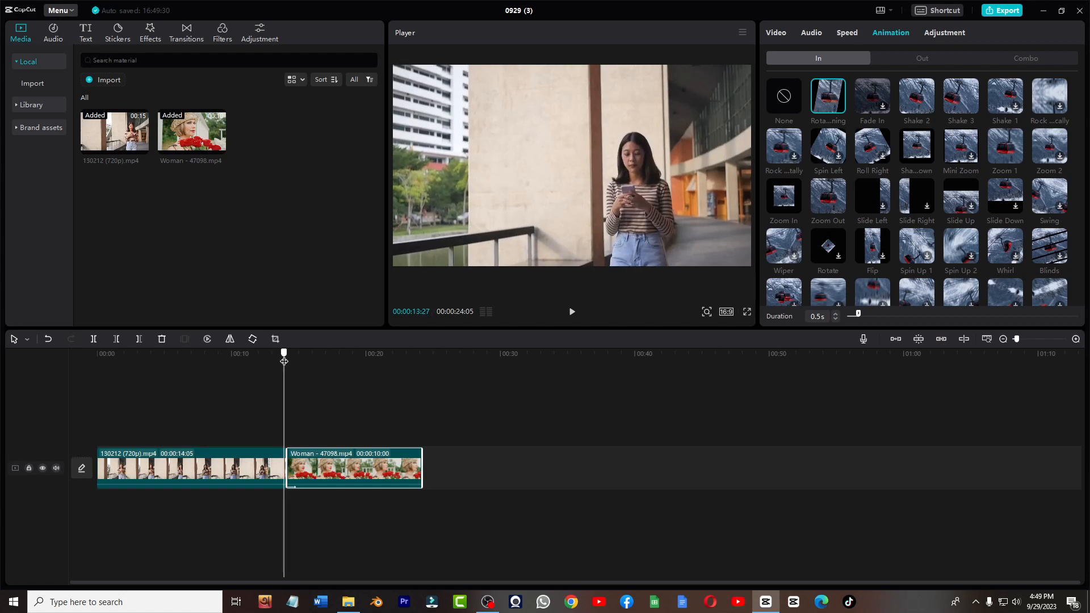
key("space")
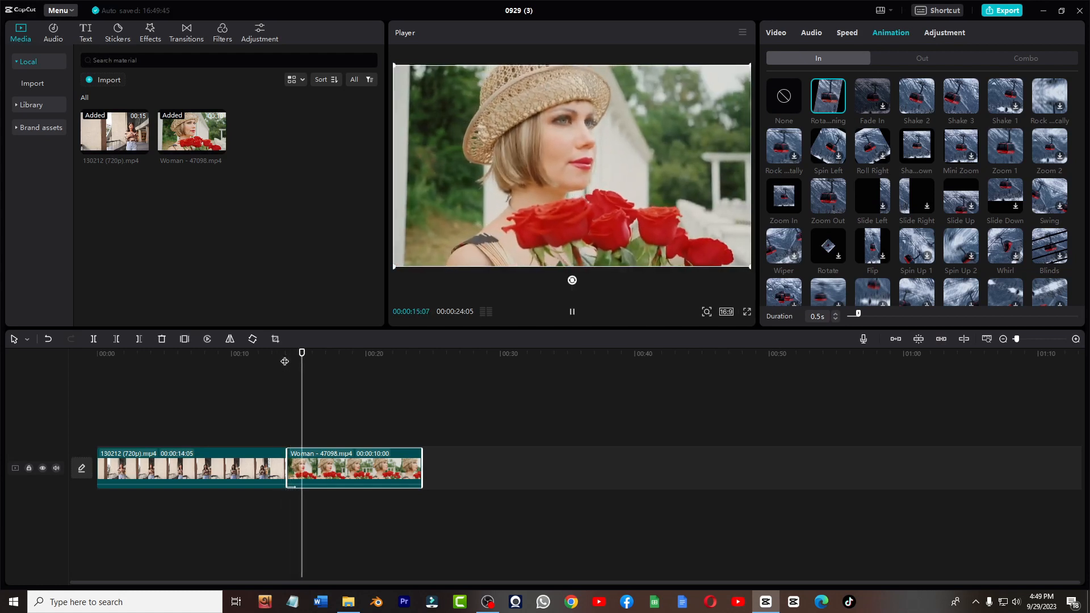
key("space")
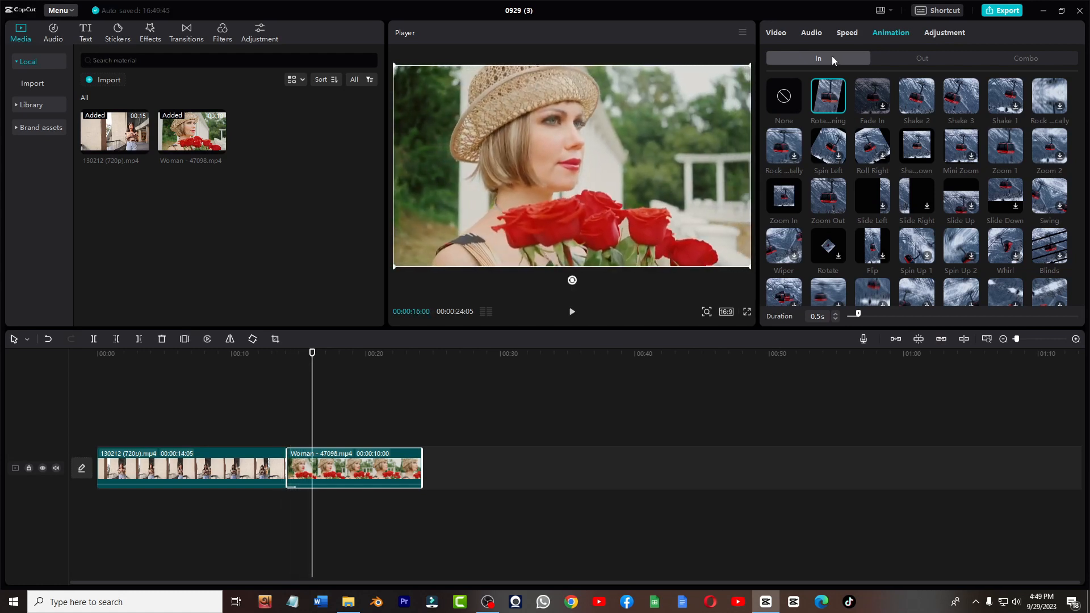
- Apply the Rotating Out animation to the second clip and play it back near its end
left_click(927, 60)
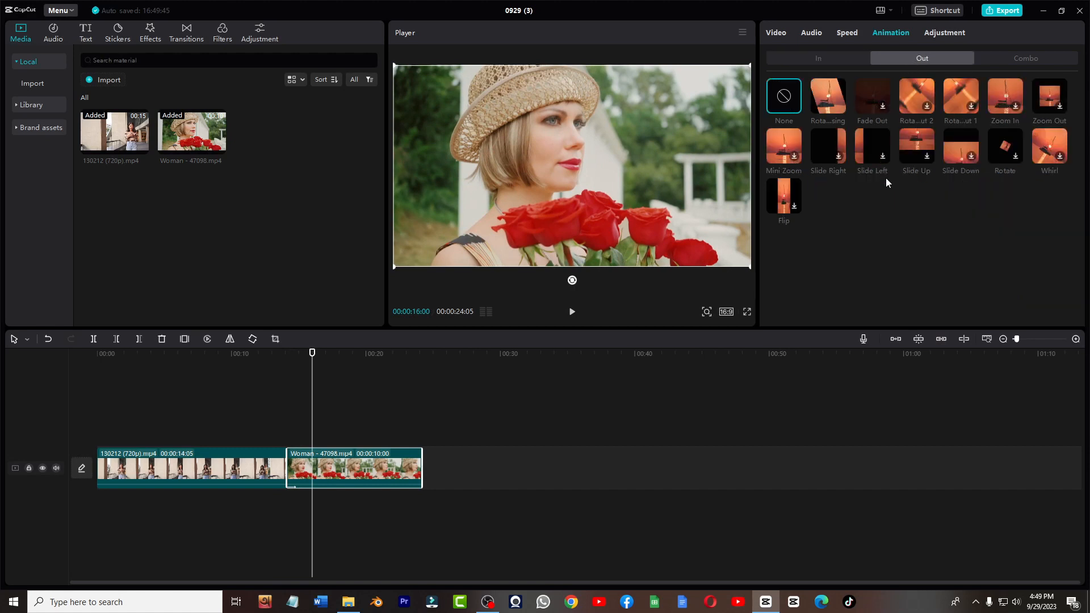
left_click(836, 101)
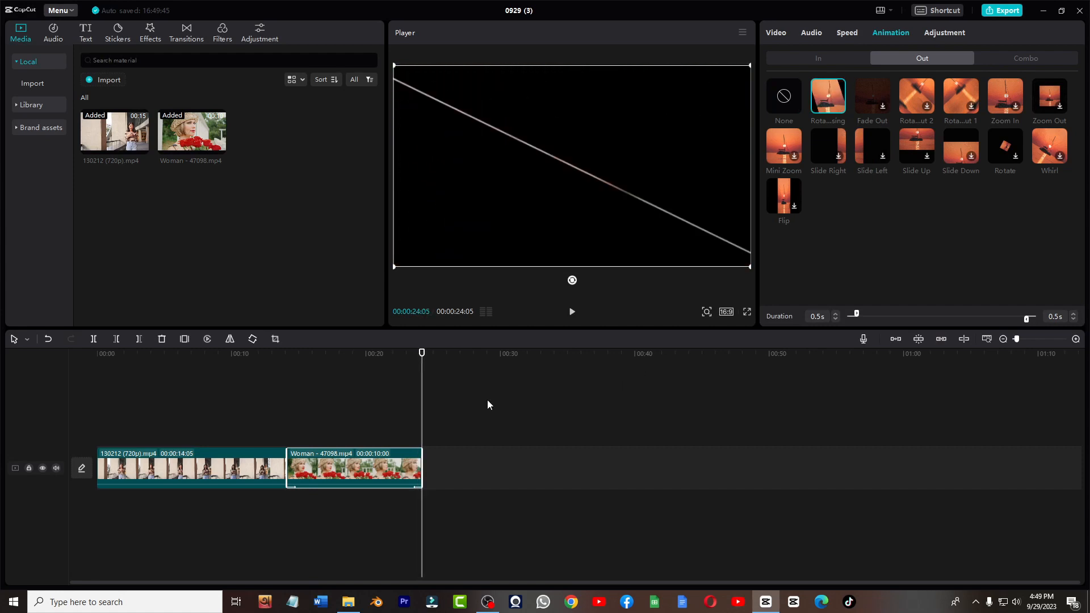
left_click_drag(423, 355, 348, 441)
key("space")
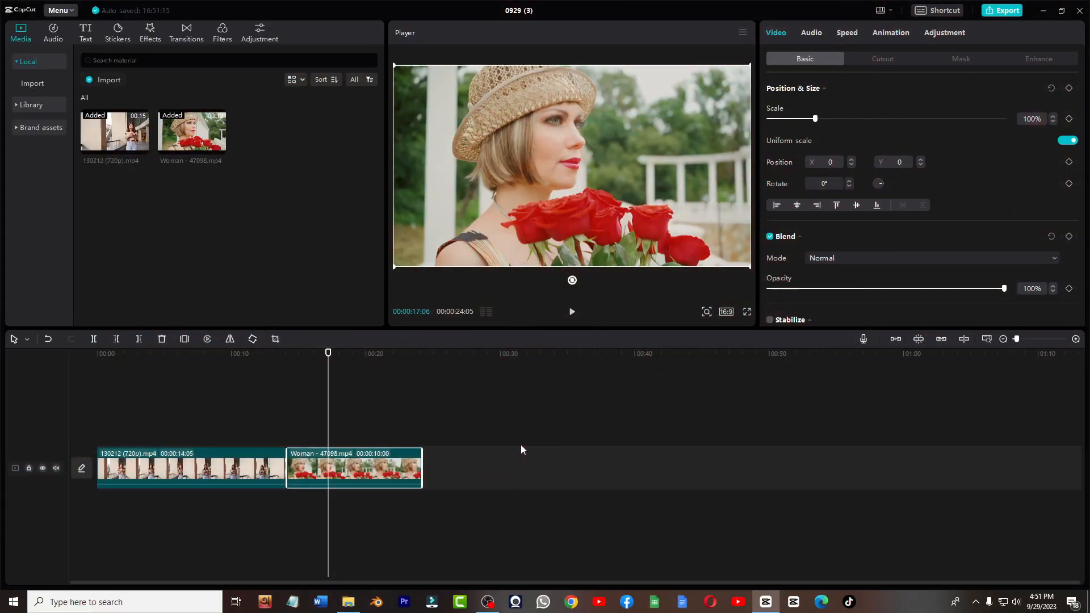
- Enable face enhancement on the second clip with Smooth 99 and Brighten 32, toggling it off and on to compare
left_click(1036, 59)
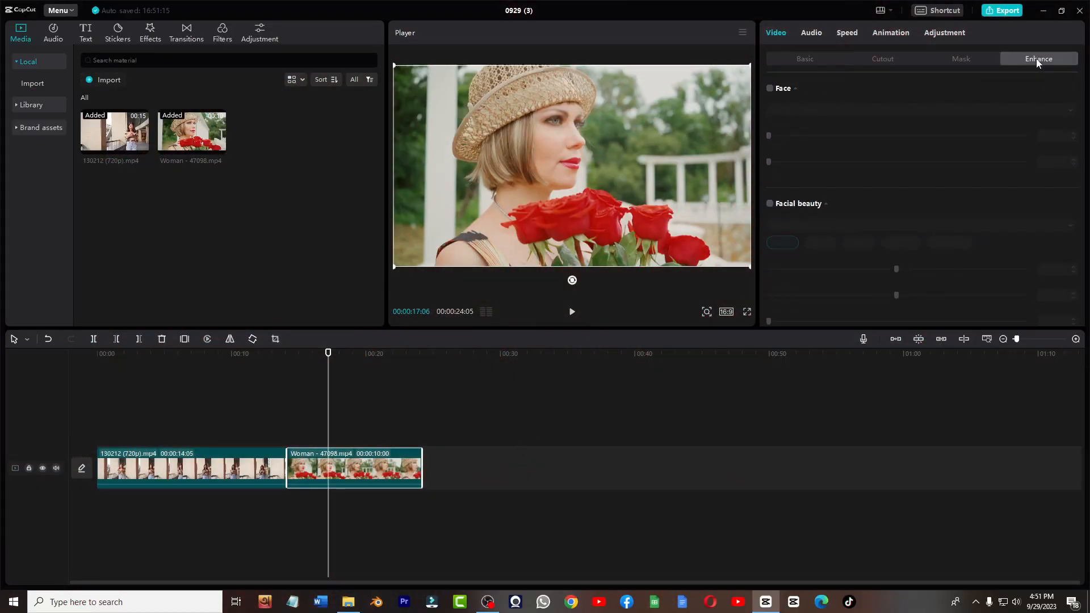
left_click(770, 89)
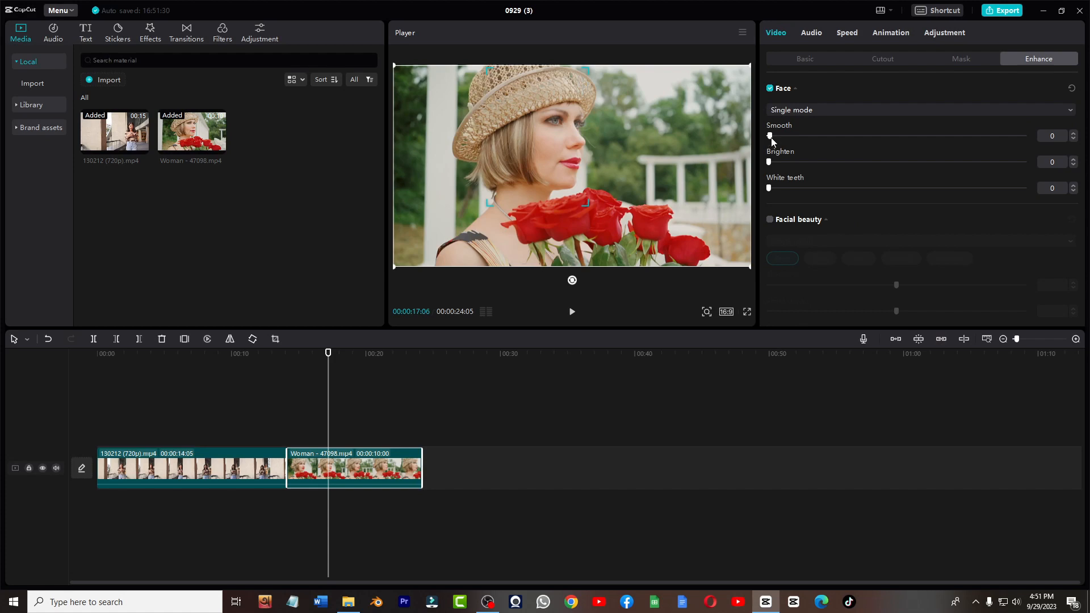
left_click_drag(769, 136, 931, 141)
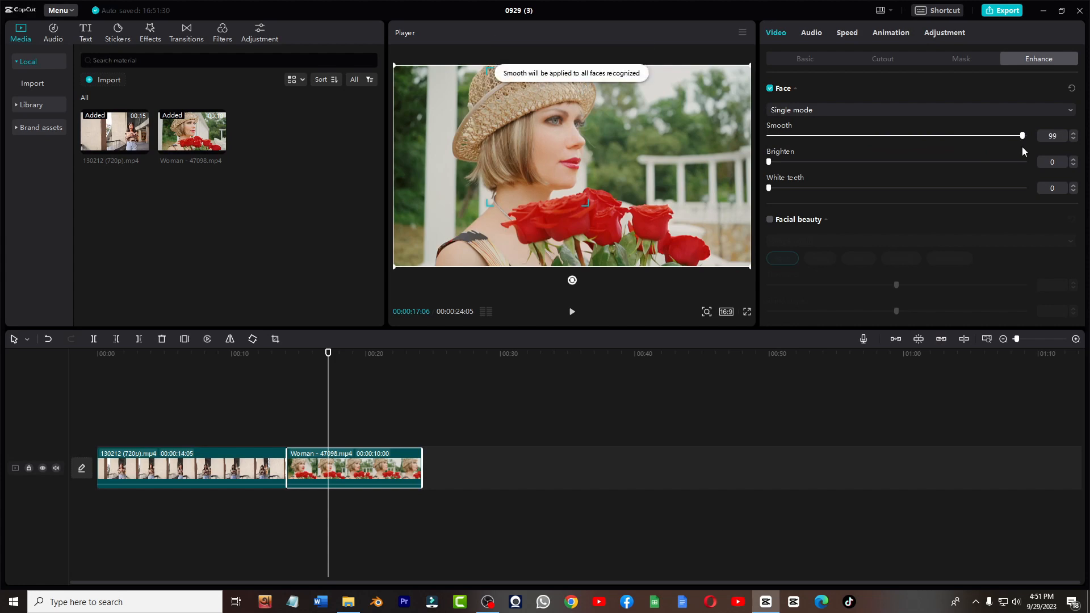
left_click(771, 90)
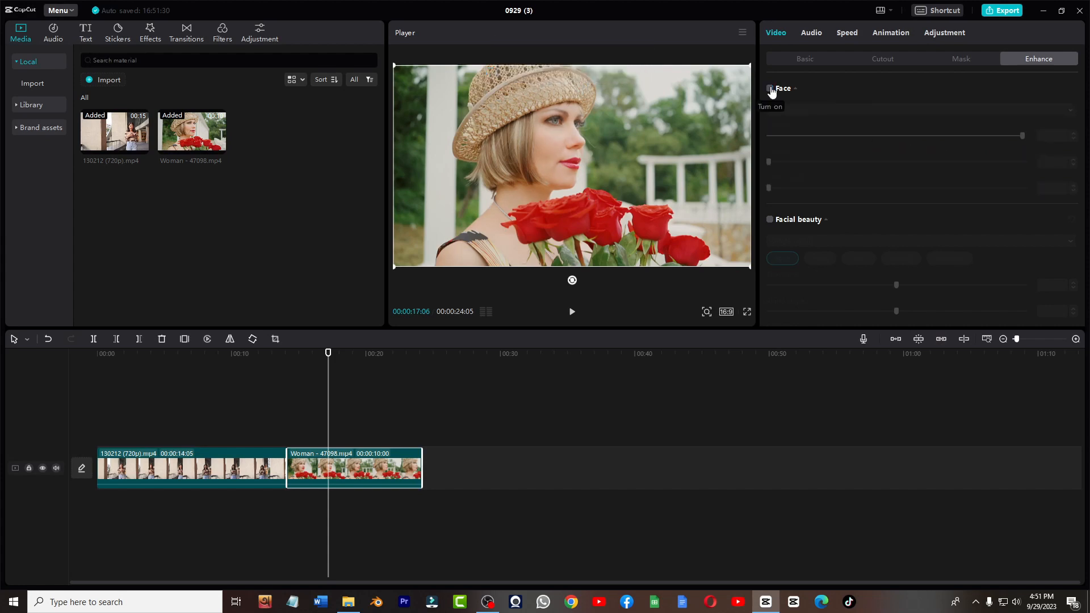
left_click(770, 89)
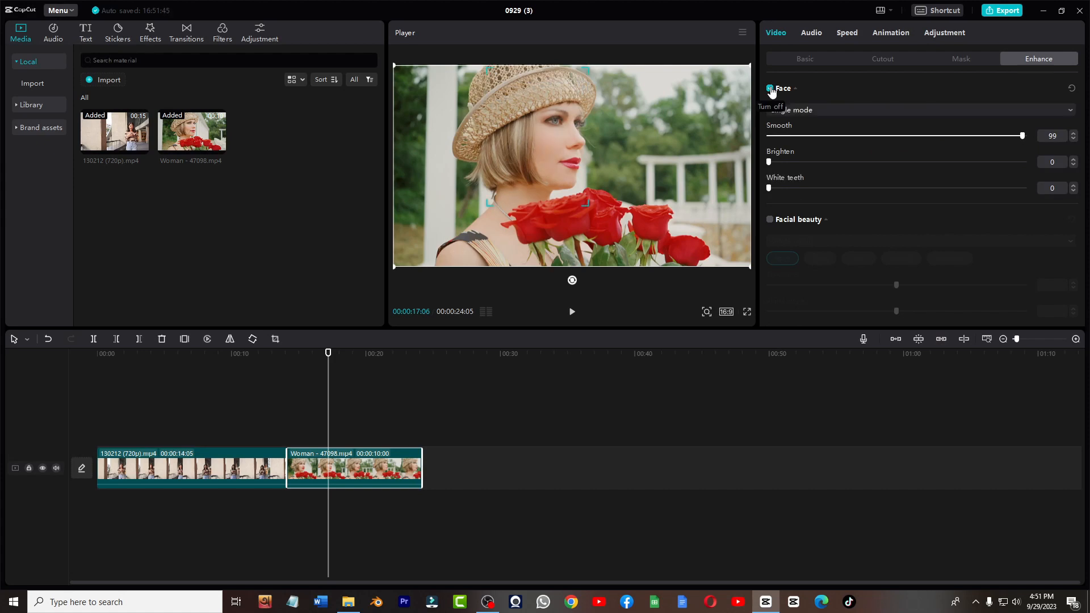
left_click_drag(770, 163, 822, 163)
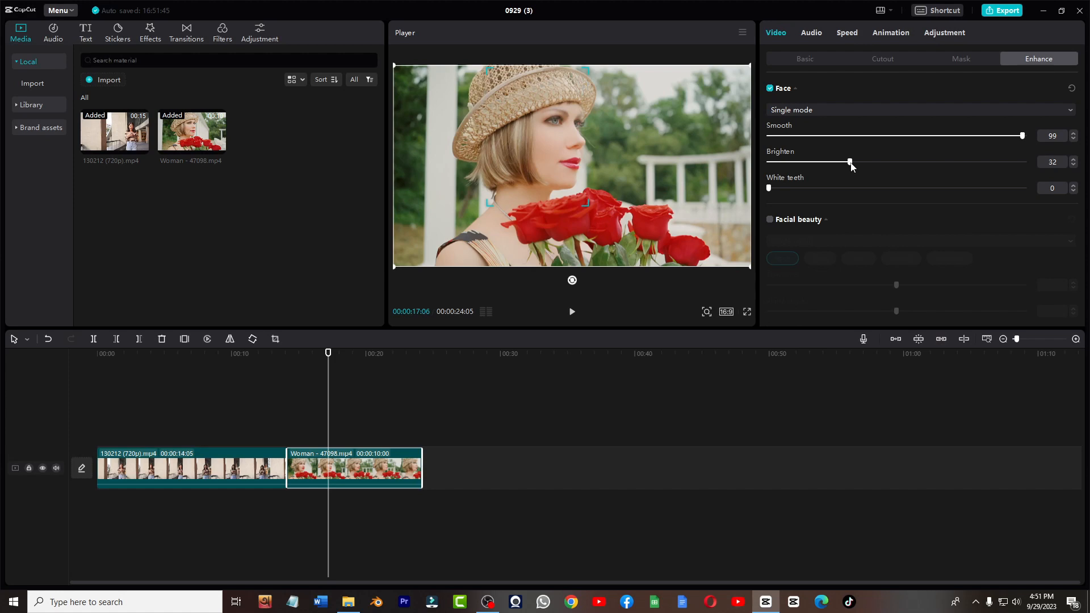
left_click(770, 89)
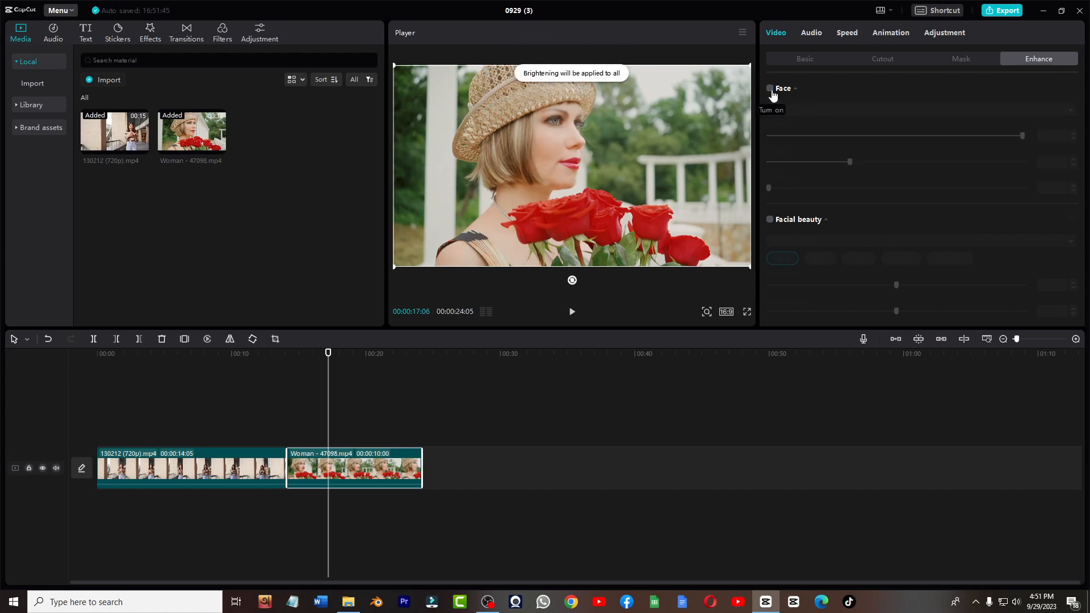
left_click(770, 89)
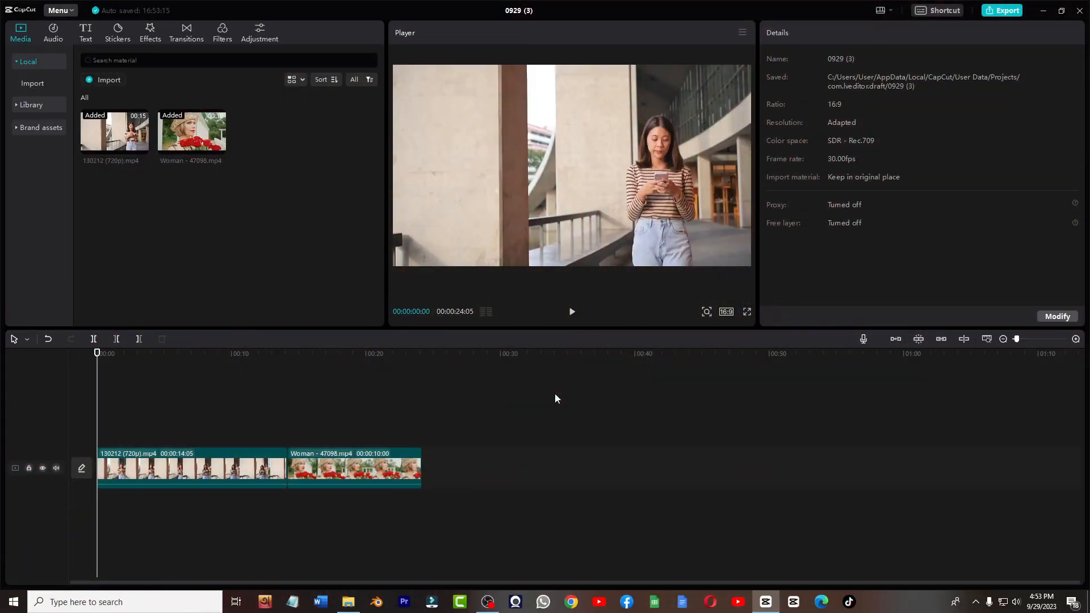
- Turn on Stabilize for the first clip at the Recommended level and play it
left_click(215, 472)
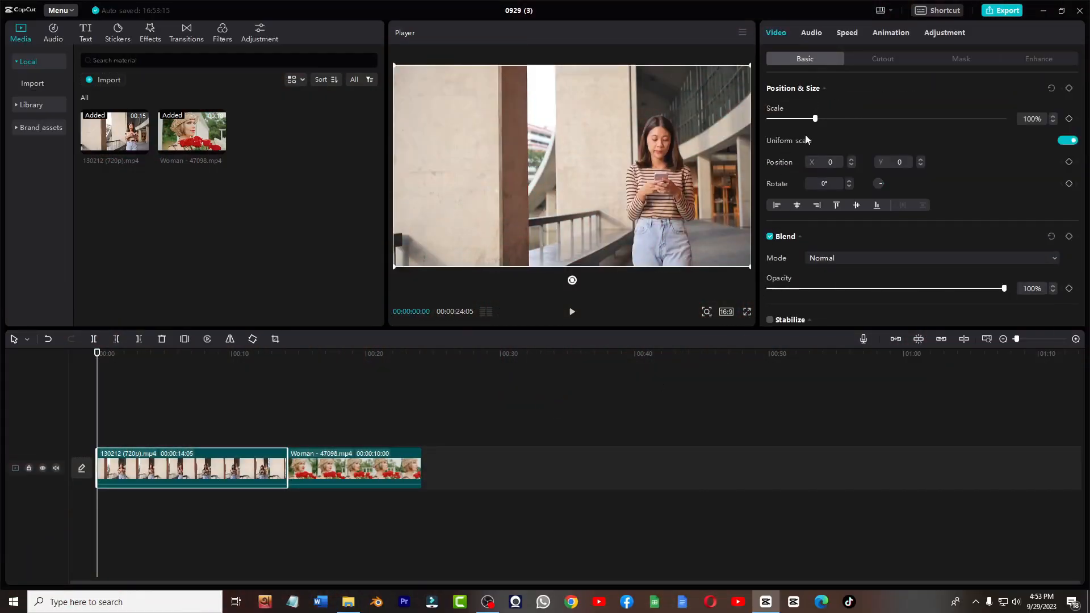
scroll(798, 190, "down", 5)
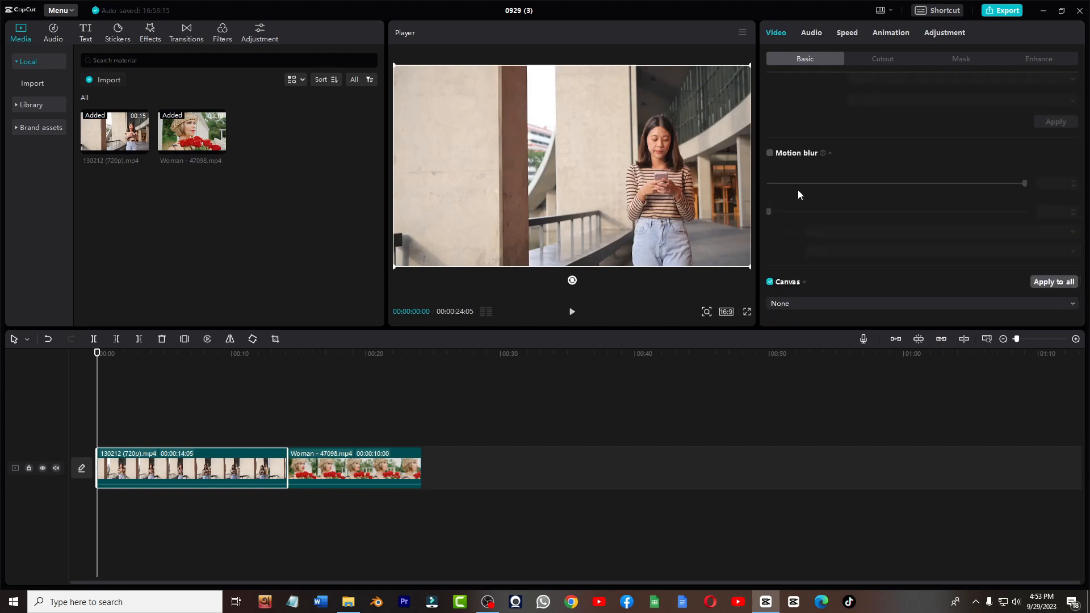
scroll(798, 189, "up", 4)
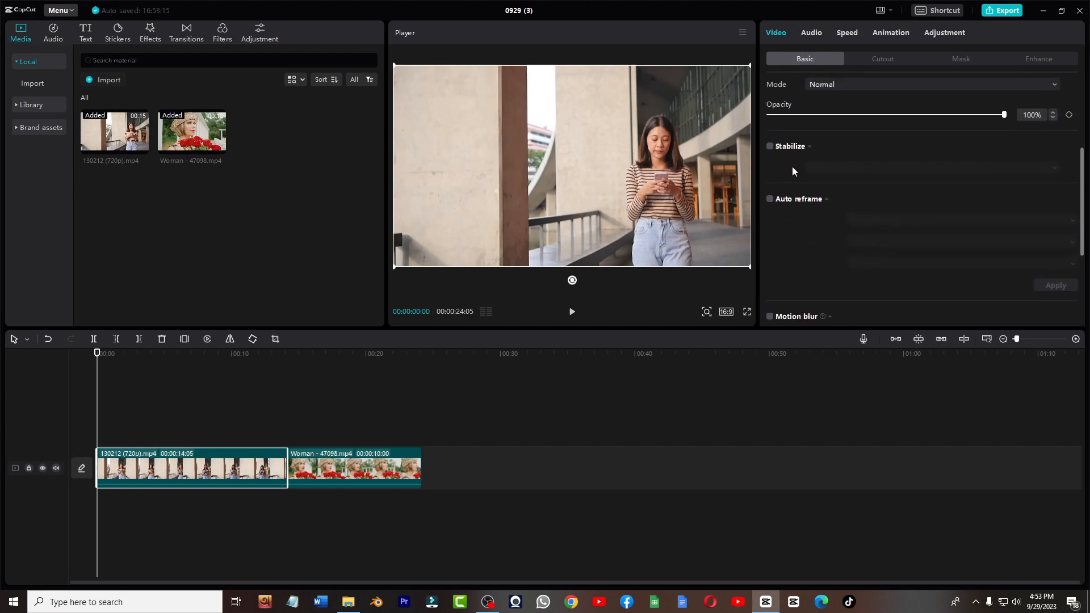
left_click(769, 147)
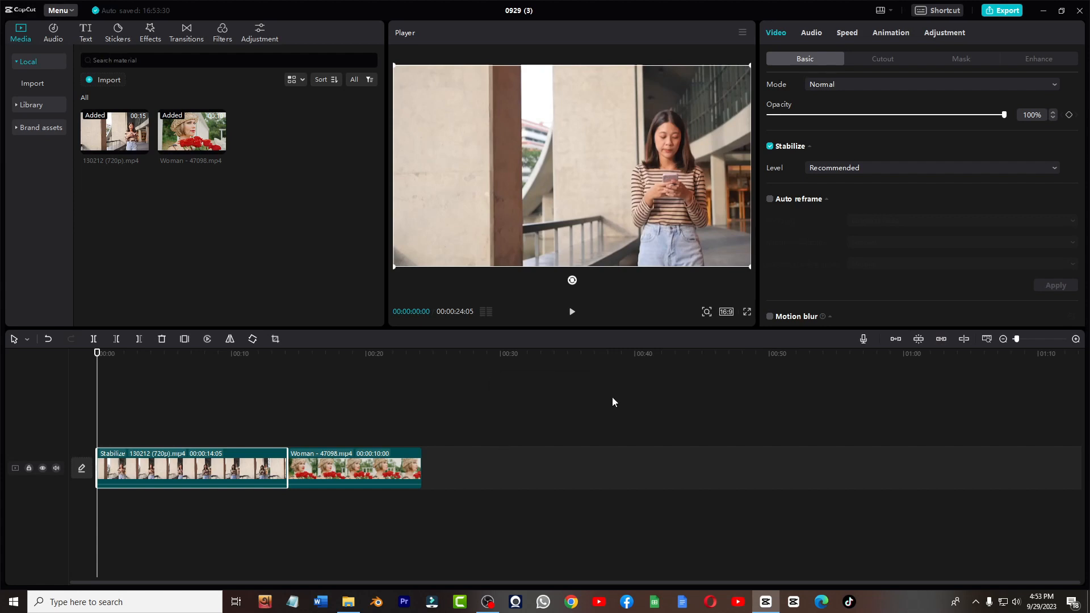
key("space")
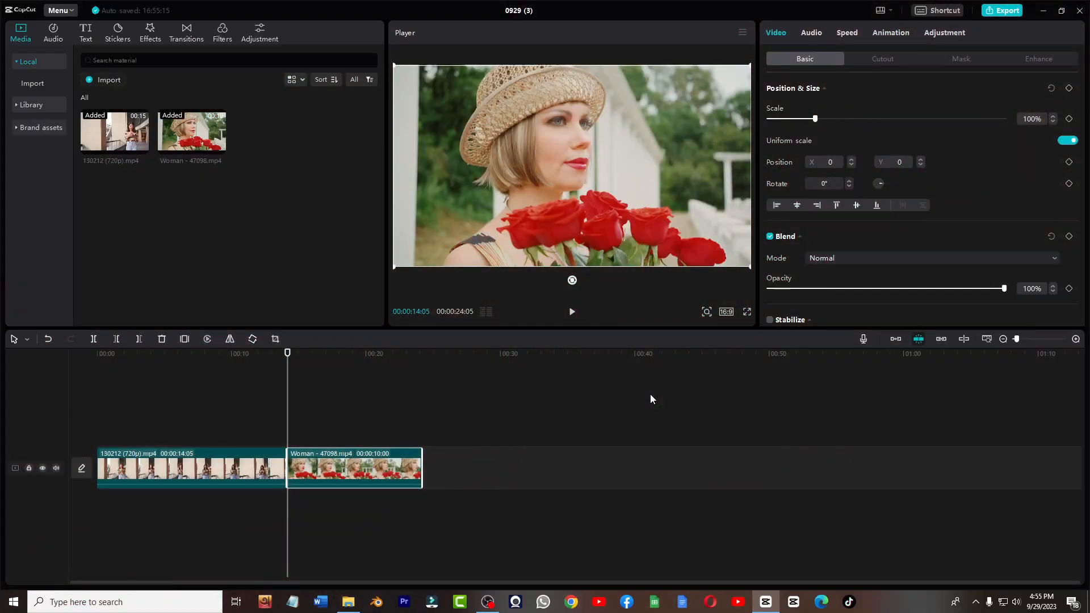
- Add a scale keyframe at the second clip's start and another at about 15:06 with scale 122%
left_click(1069, 119)
left_click_drag(289, 355, 301, 357)
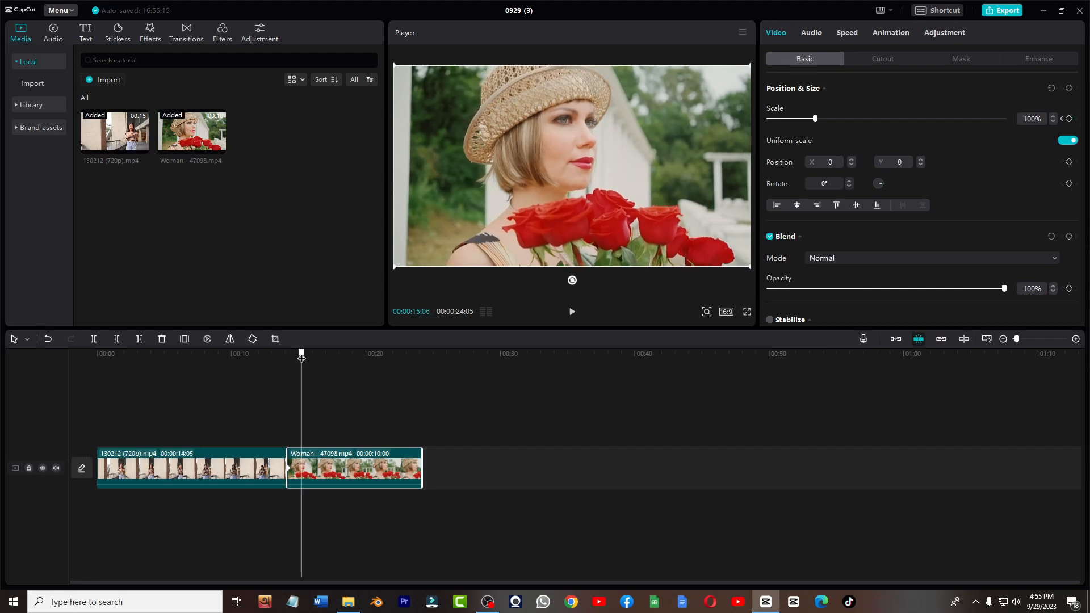
left_click_drag(814, 118, 825, 119)
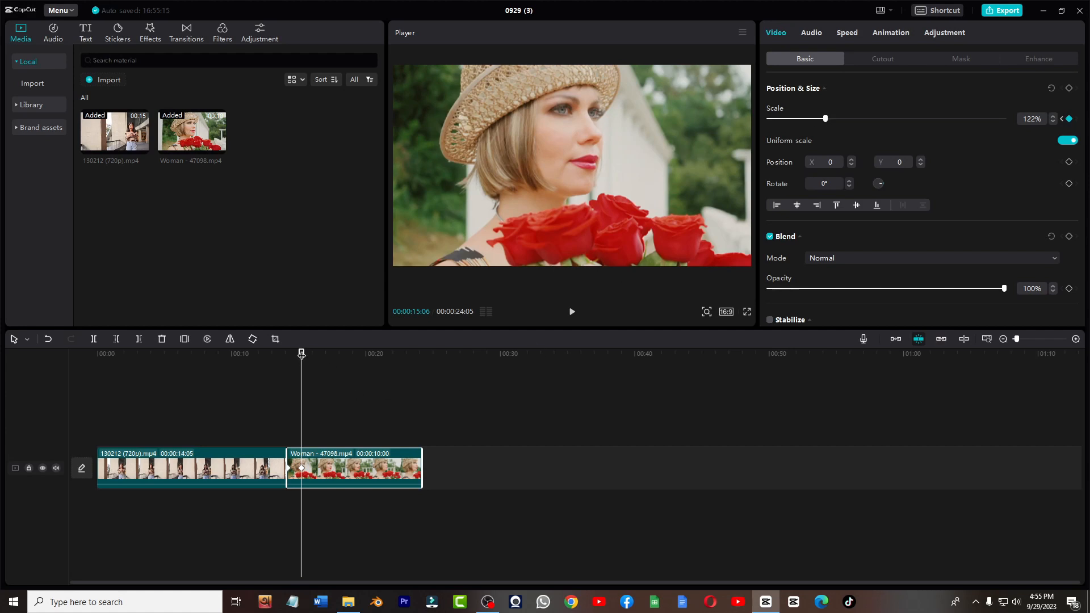
- Add a third scale keyframe at about 16:19 back at 100% and preview the zoom
left_click_drag(301, 360, 321, 362)
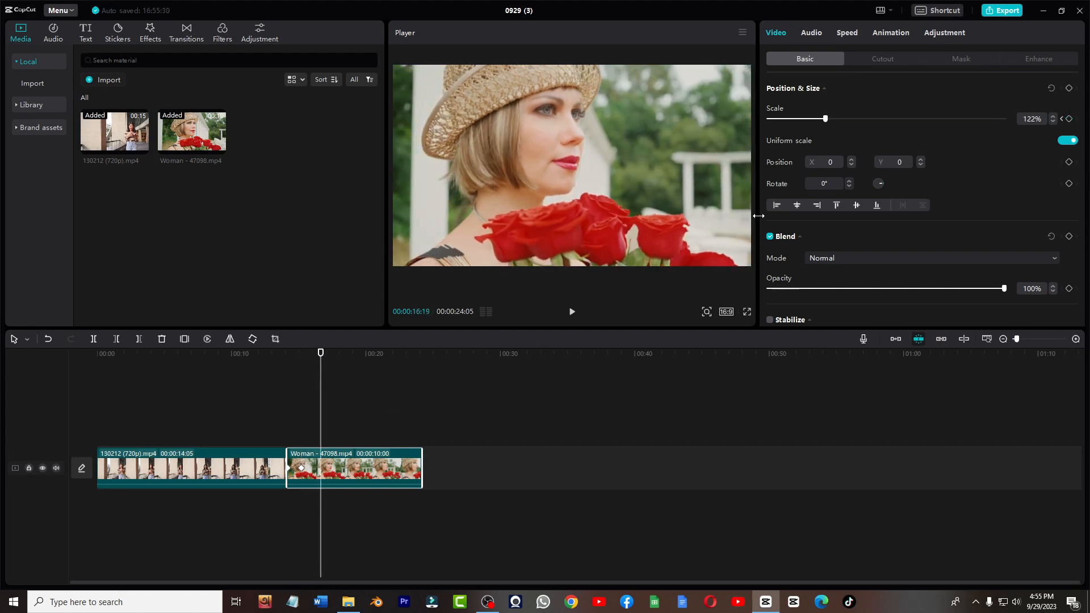
left_click_drag(827, 122, 817, 124)
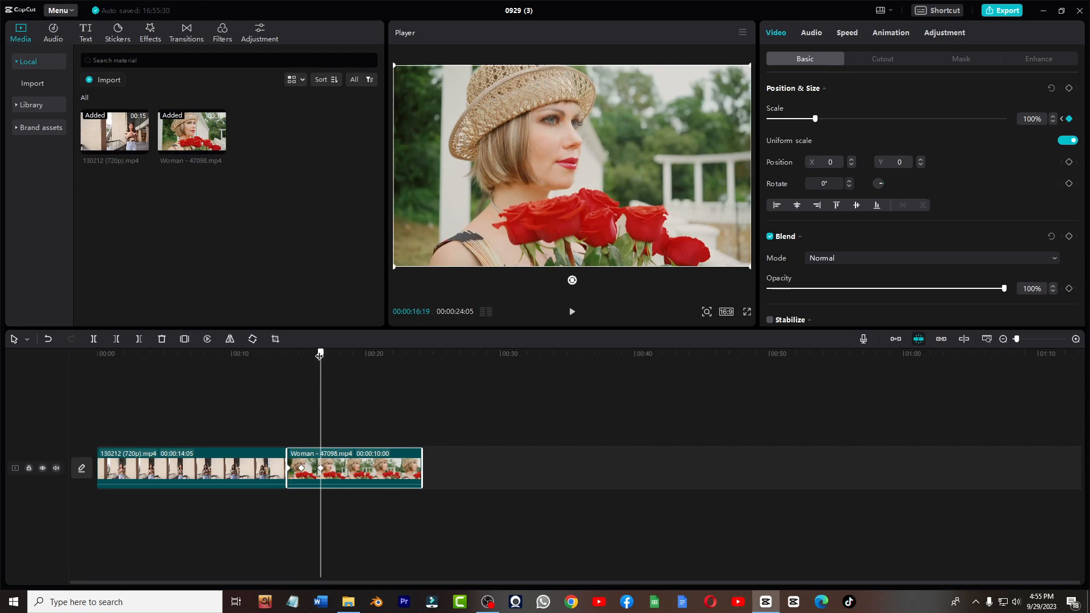
left_click_drag(320, 355, 288, 355)
left_click(572, 312)
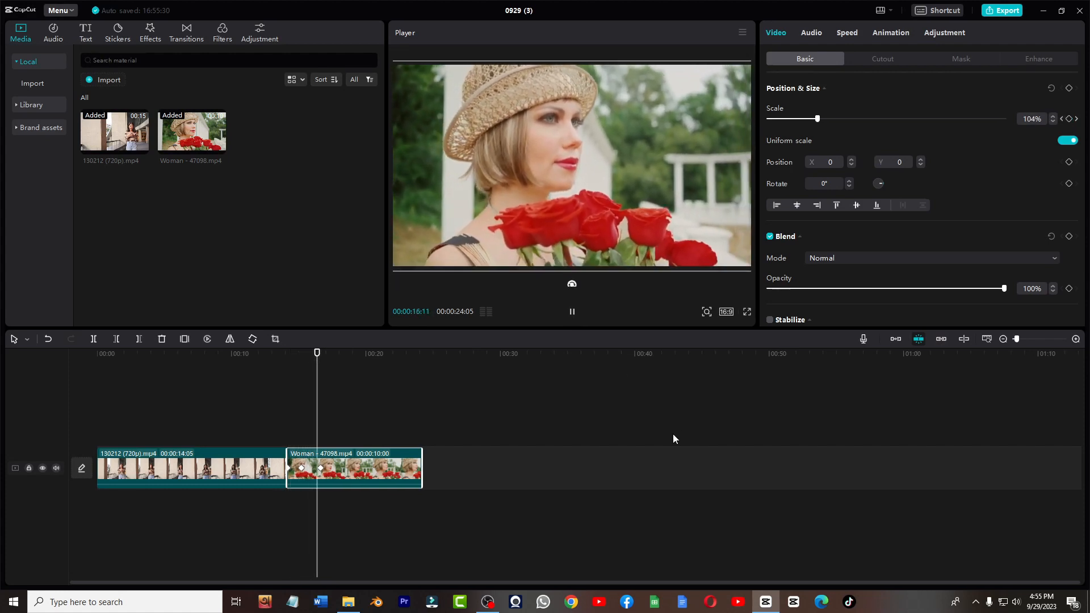
left_click(571, 312)
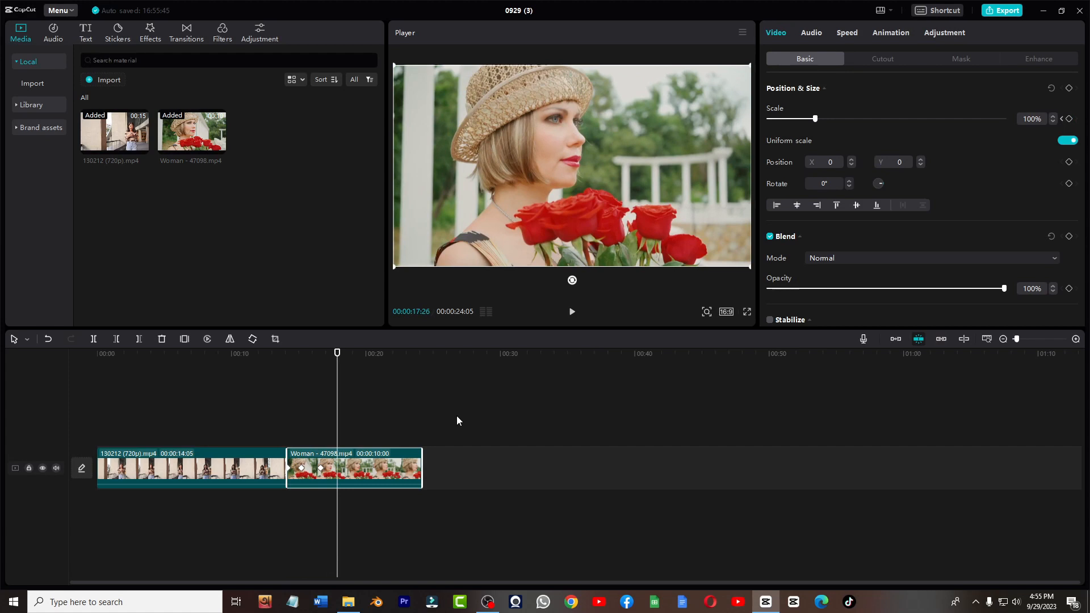
- Add a rotation keyframe at the second clip's start and set rotation to 45° at the 15:06 keyframe
left_click(338, 356)
left_click_drag(338, 355, 287, 355)
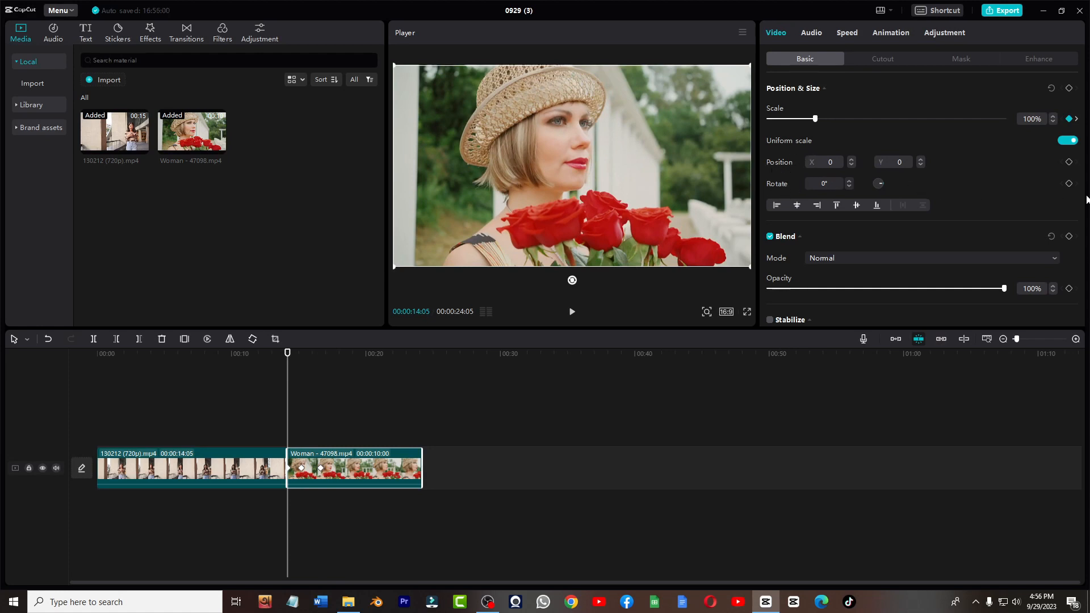
left_click(1069, 184)
left_click(302, 468)
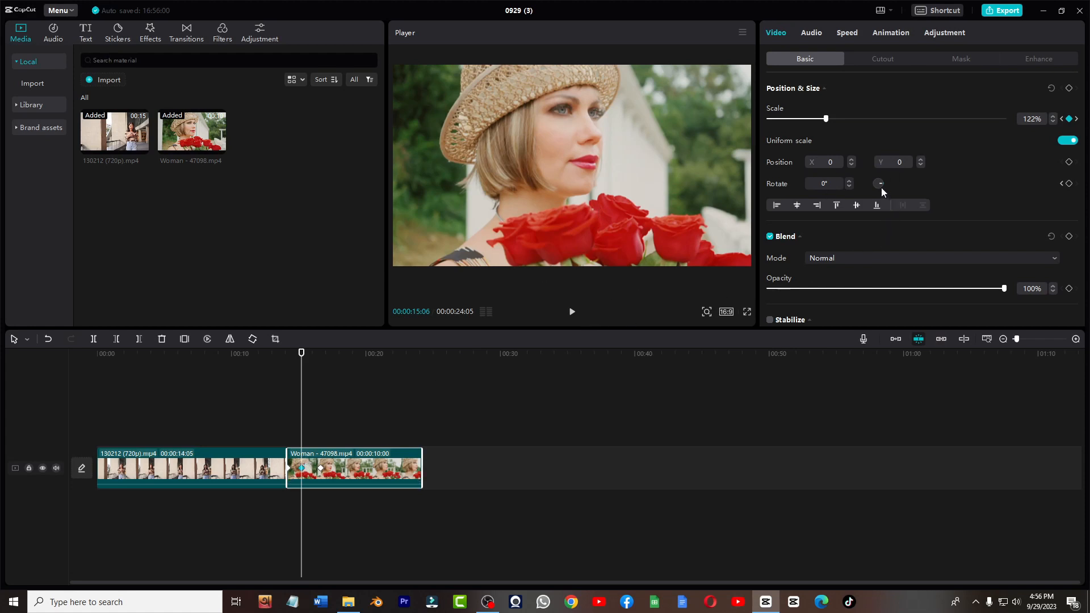
left_click_drag(881, 187, 880, 185)
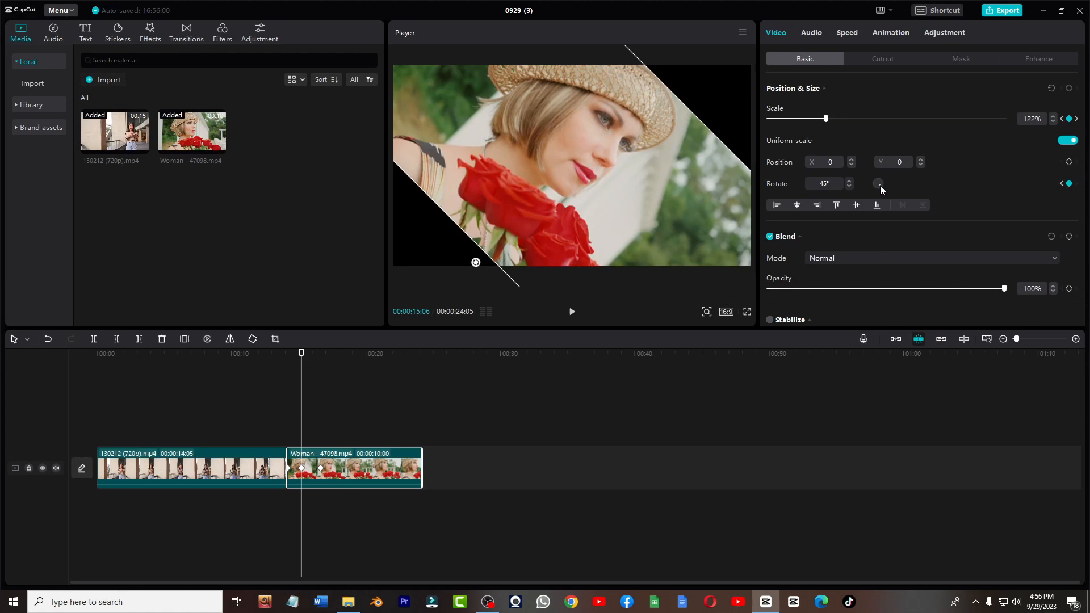
- Set rotation back to 0° at the 16:19 keyframe and preview the animated clip from its start
left_click(322, 471)
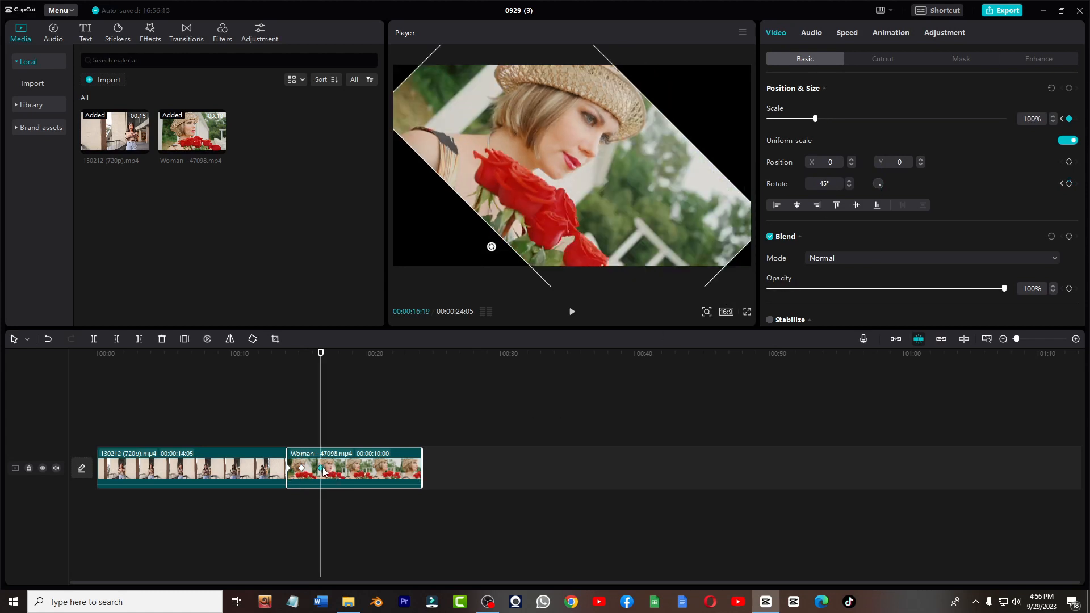
left_click_drag(881, 186, 882, 183)
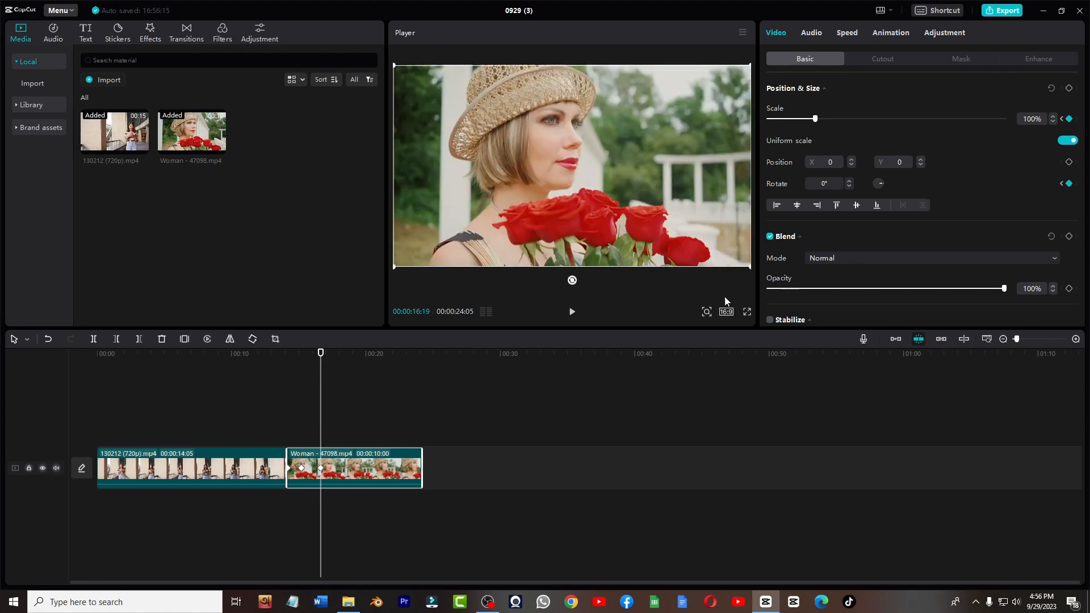
left_click_drag(321, 356, 288, 358)
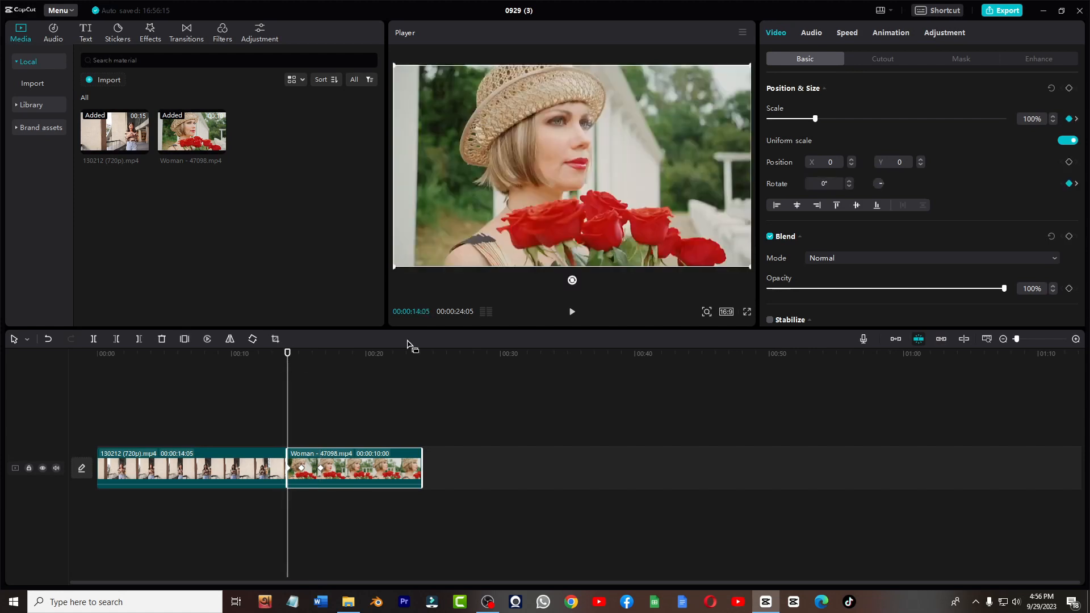
left_click(571, 311)
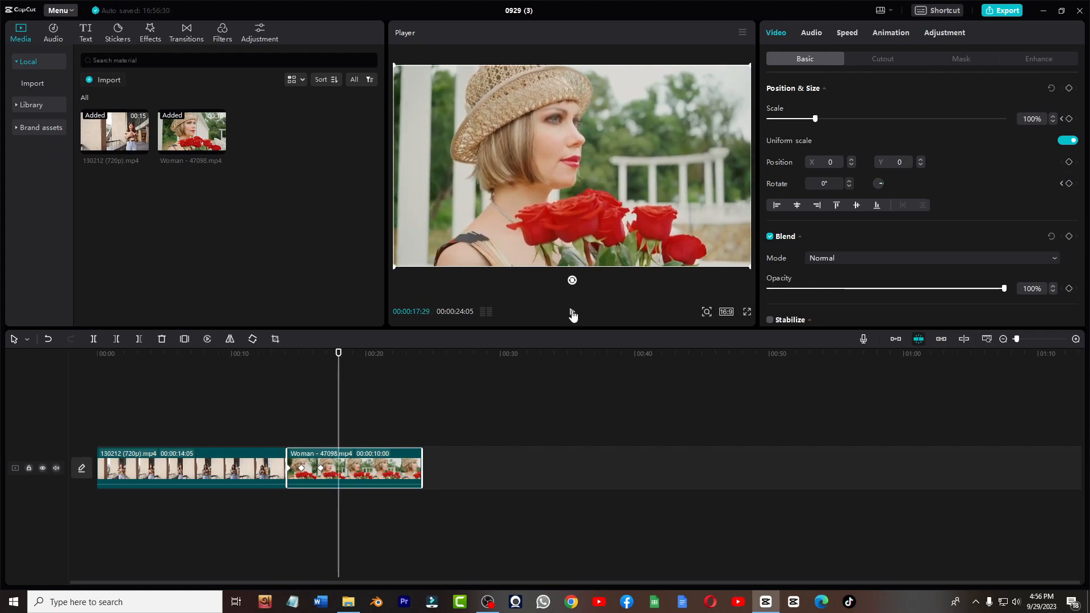
left_click(572, 314)
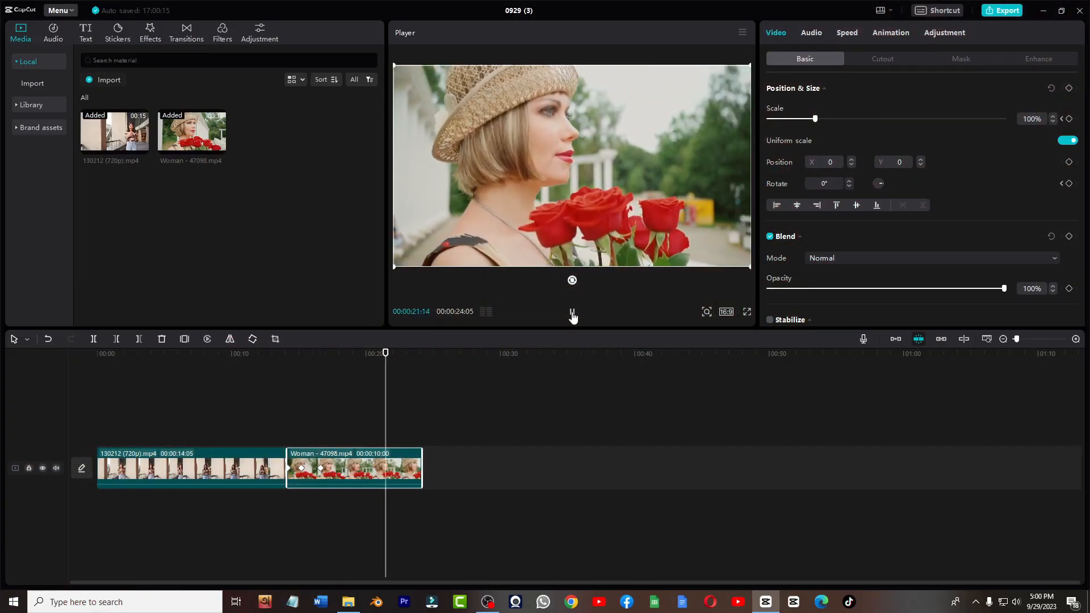
left_click(572, 313)
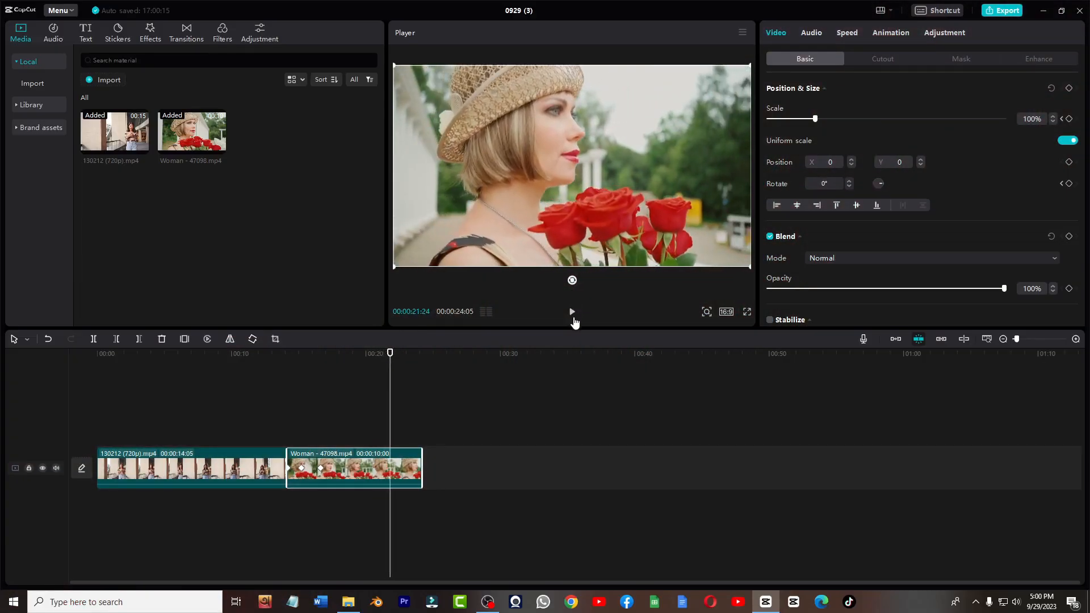
- Open the export dialog and review the video resolution options
left_click(1003, 11)
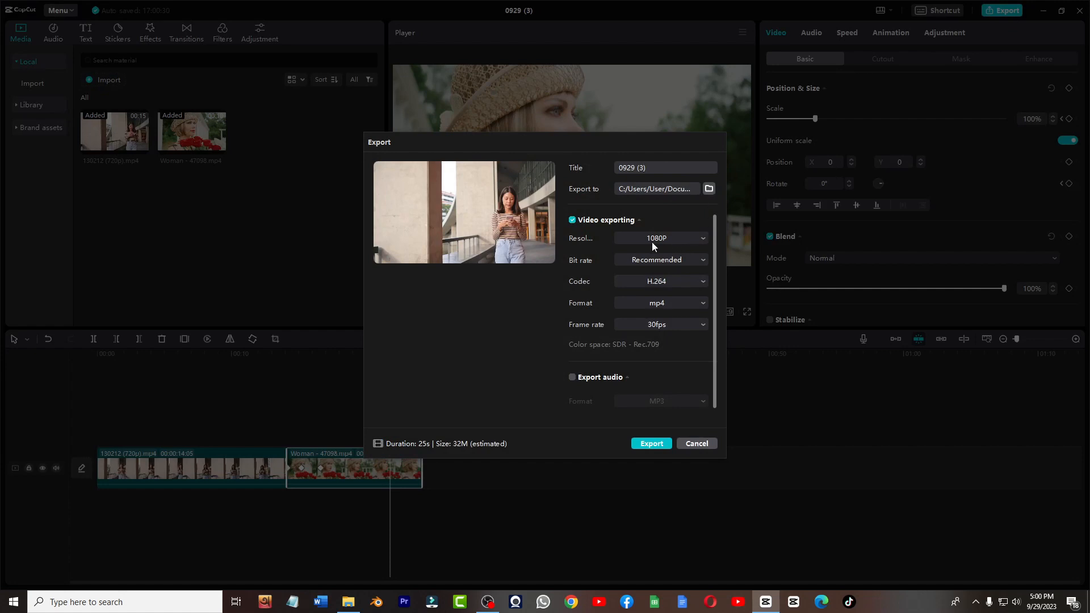
left_click(683, 238)
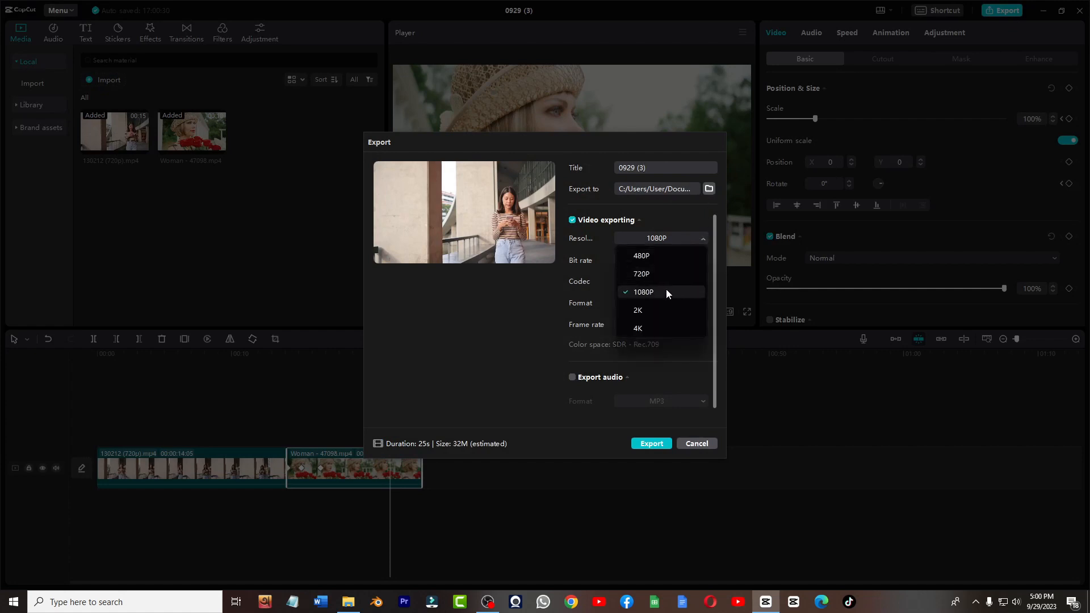
left_click(693, 220)
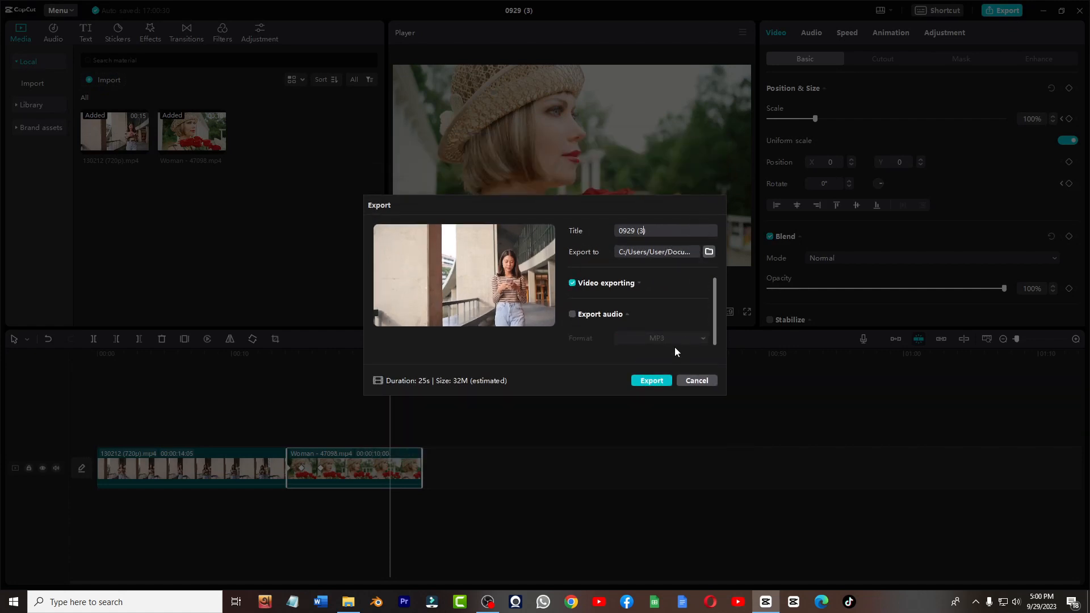